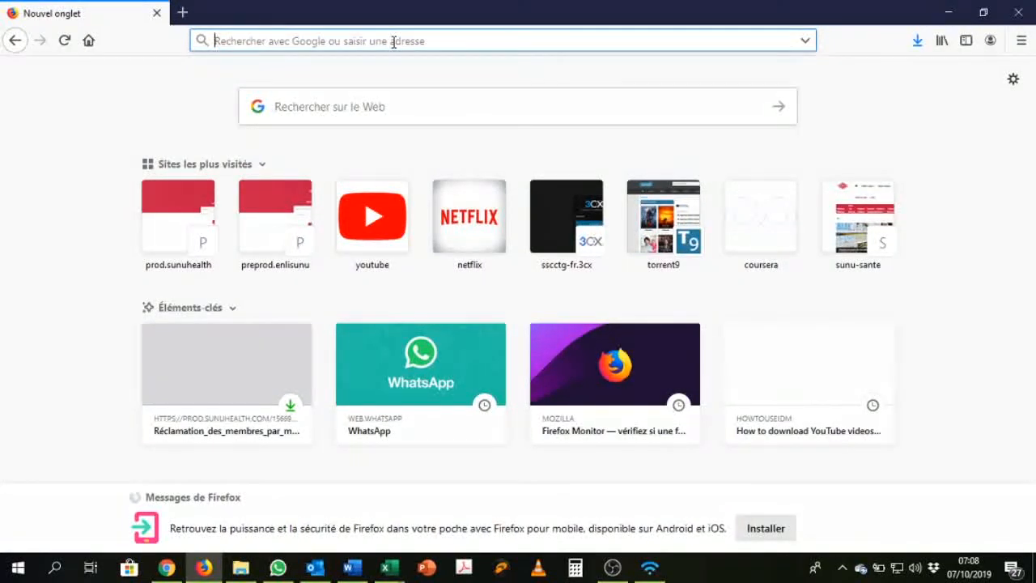
# Step: Load prod.sunuhealth.com in Firefox from the address-bar autocomplete to reach the login page
pyautogui.write('prod.sunuhealth.com/')
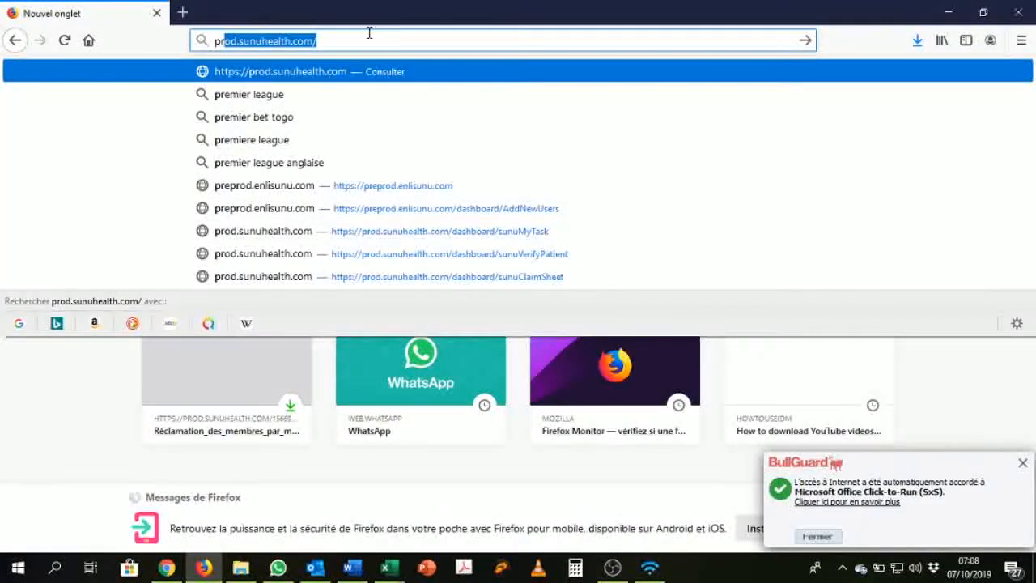
pyautogui.click(339, 41)
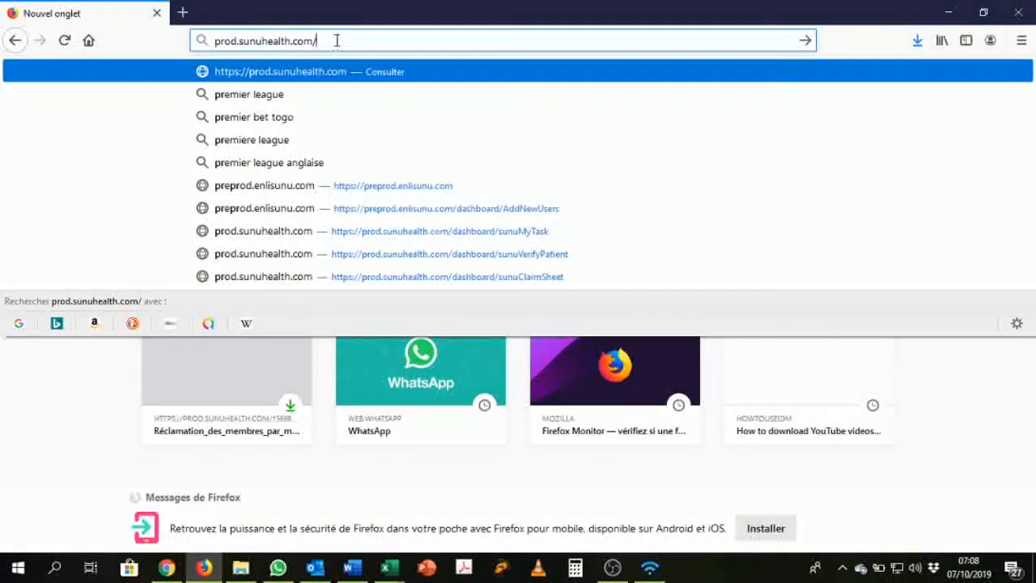
pyautogui.press('Return')
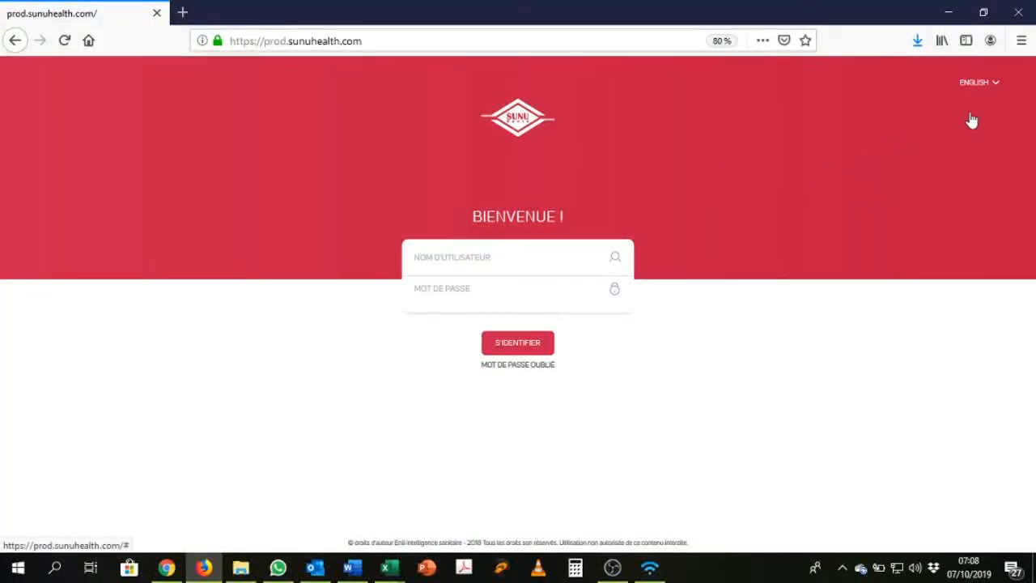
# Step: Switch the SunuSante login page to English and open a second browser tab
pyautogui.click(983, 84)
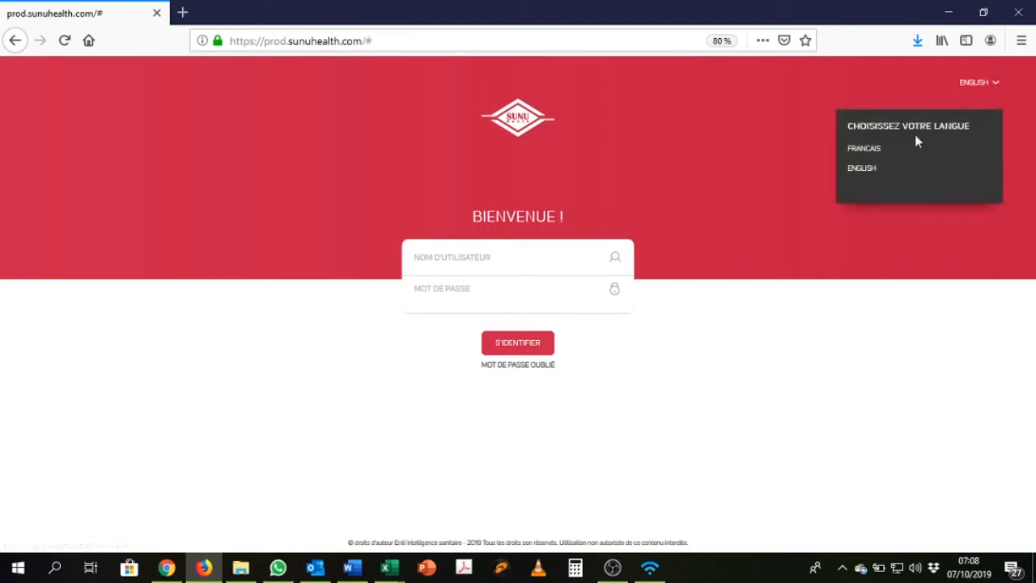
pyautogui.click(867, 173)
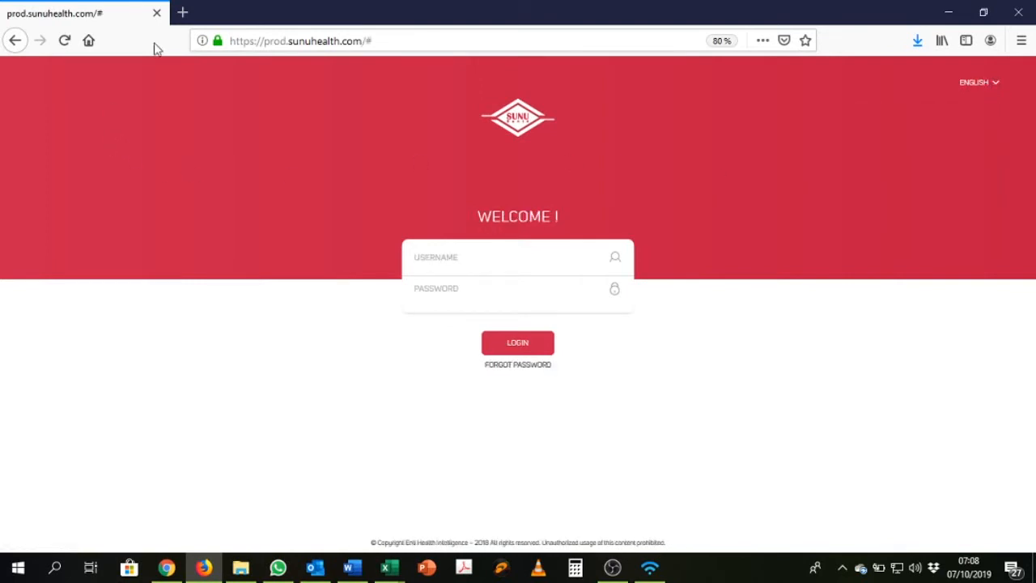
pyautogui.click(182, 13)
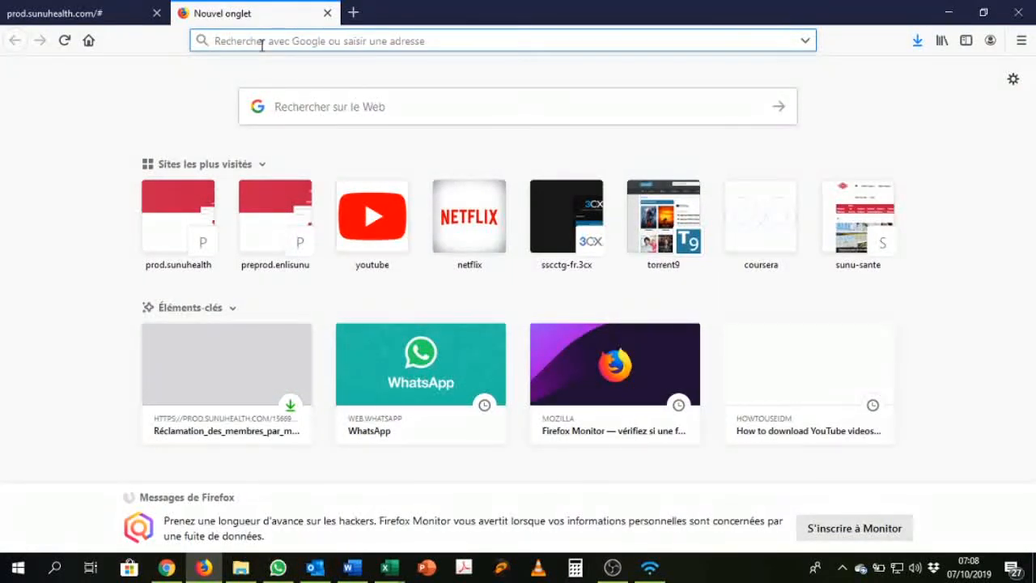
# Step: Load preprod.enlisunu.com in the new tab, then go back to the prod.sunuhealth.com tab
pyautogui.write('prep')
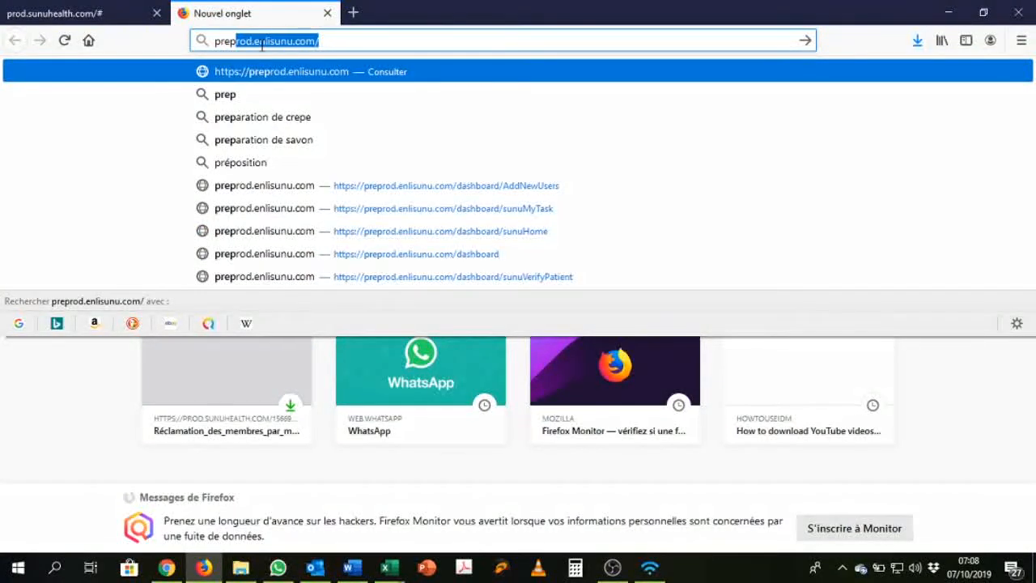
pyautogui.press('Return')
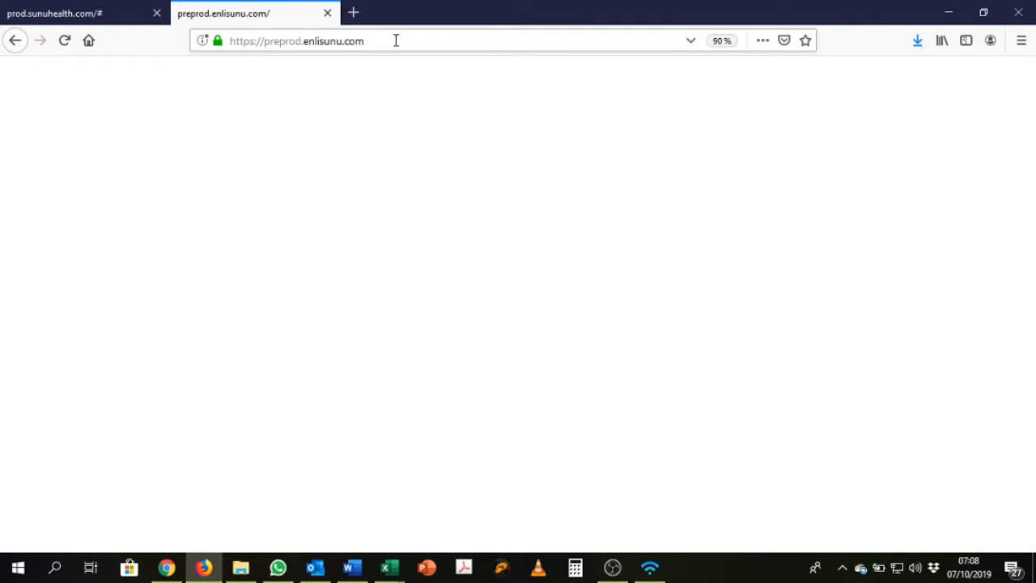
pyautogui.click(102, 15)
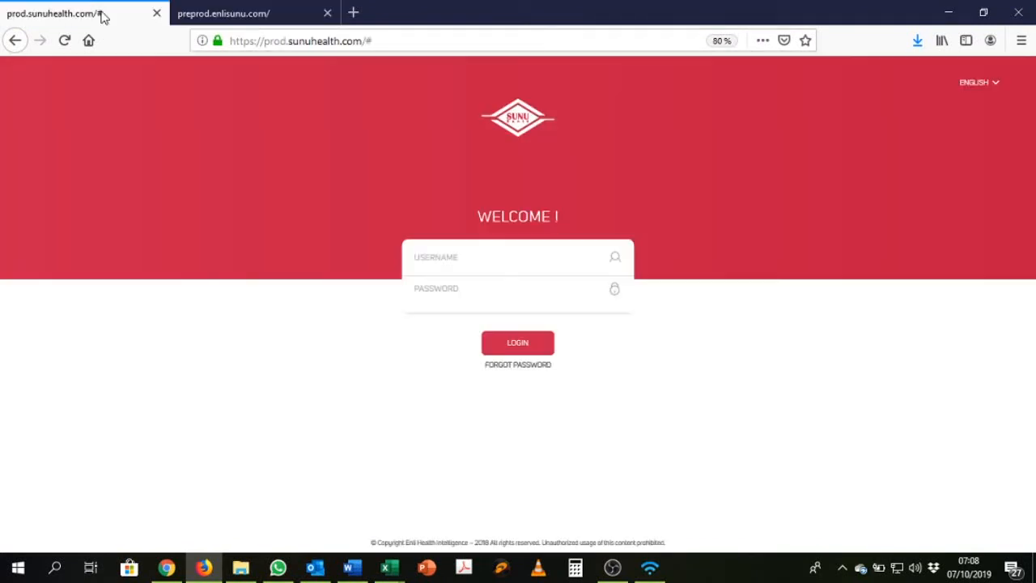
# Step: Log in to SunuSante with the saved username and password from the browser's suggestions
pyautogui.click(536, 262)
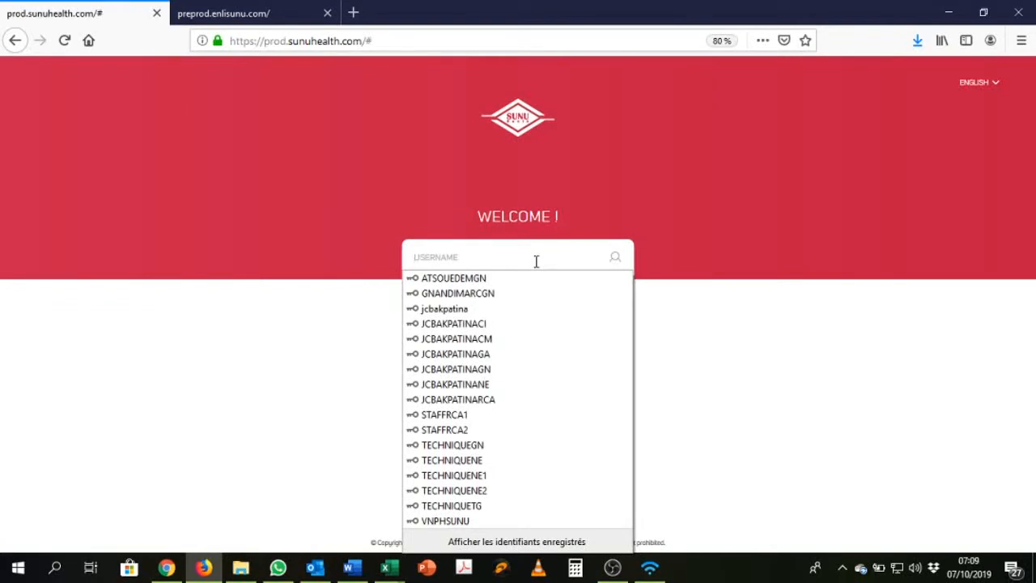
pyautogui.click(527, 310)
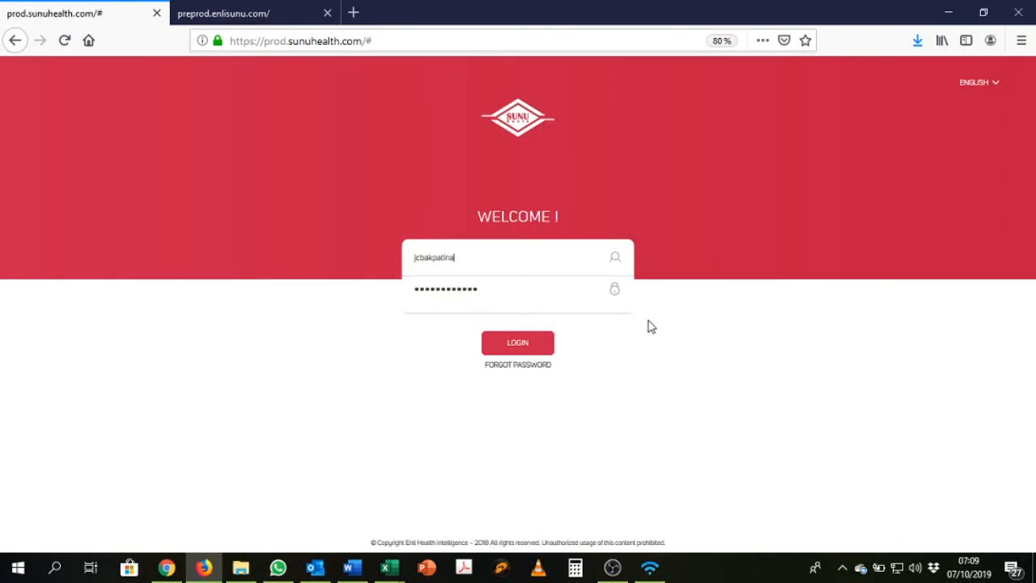
pyautogui.click(527, 348)
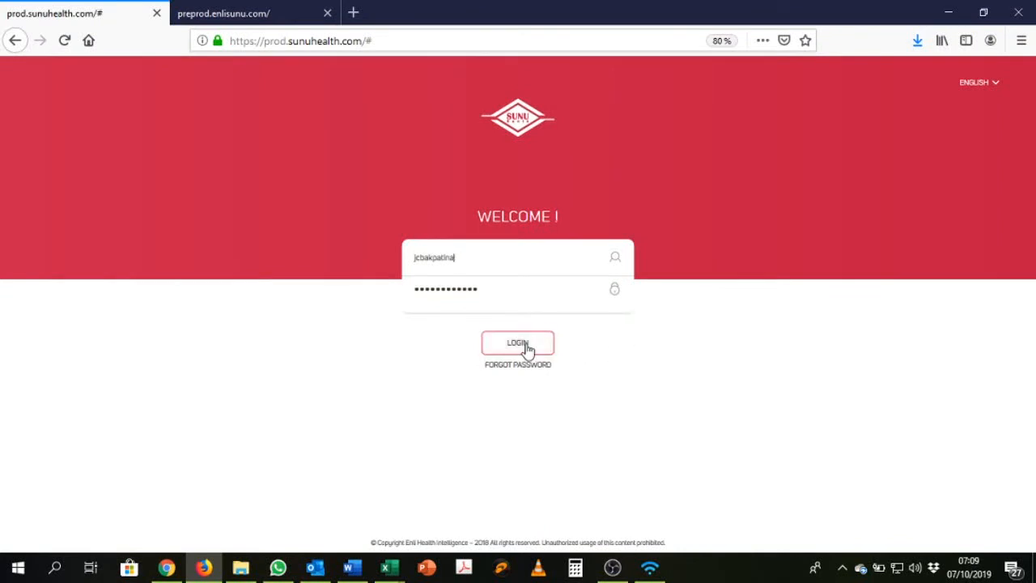
pyautogui.click(527, 346)
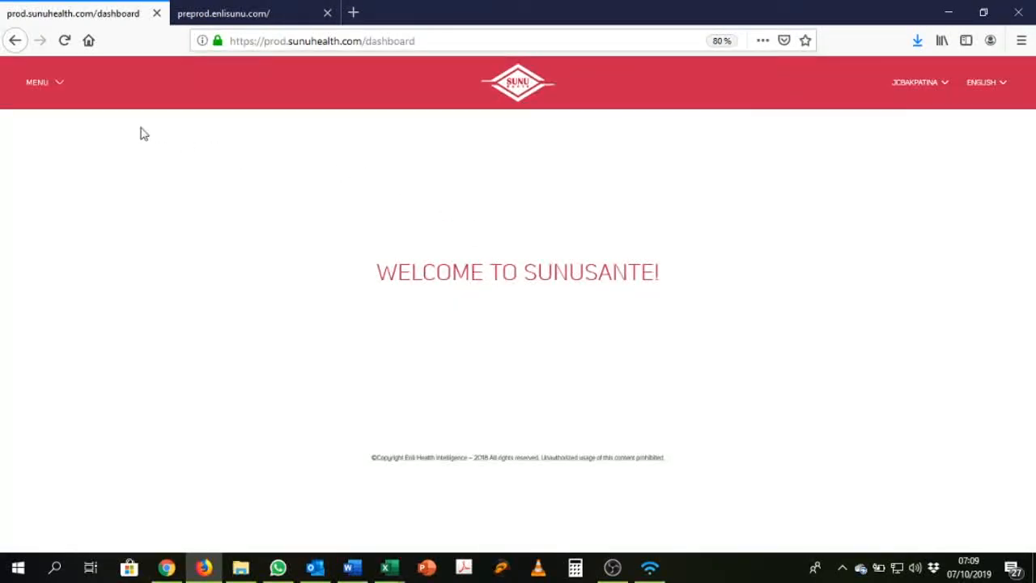
# Step: Navigate through Manage Users to Manage Roles and open the Add Role Details form
pyautogui.click(65, 97)
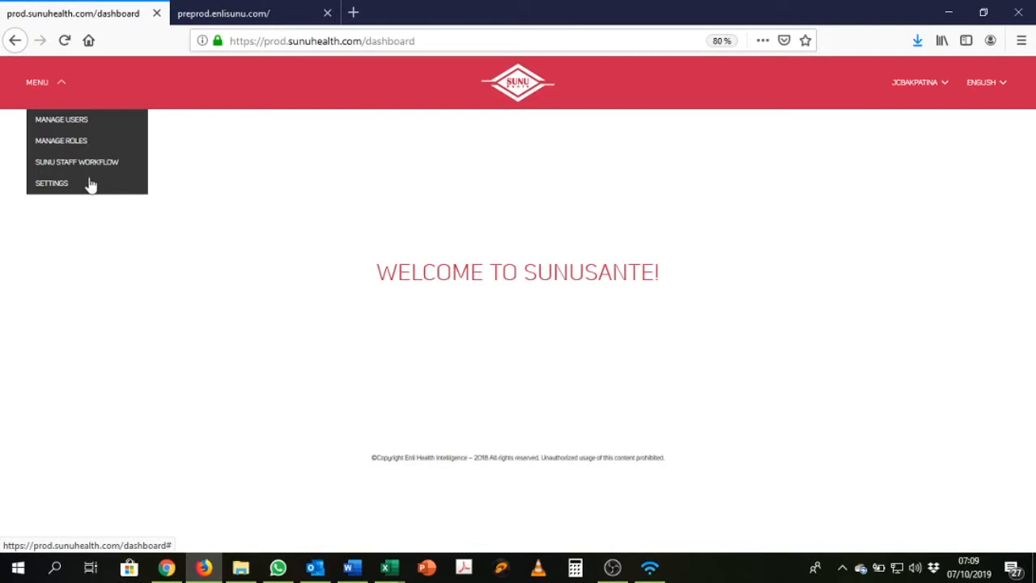
pyautogui.click(94, 123)
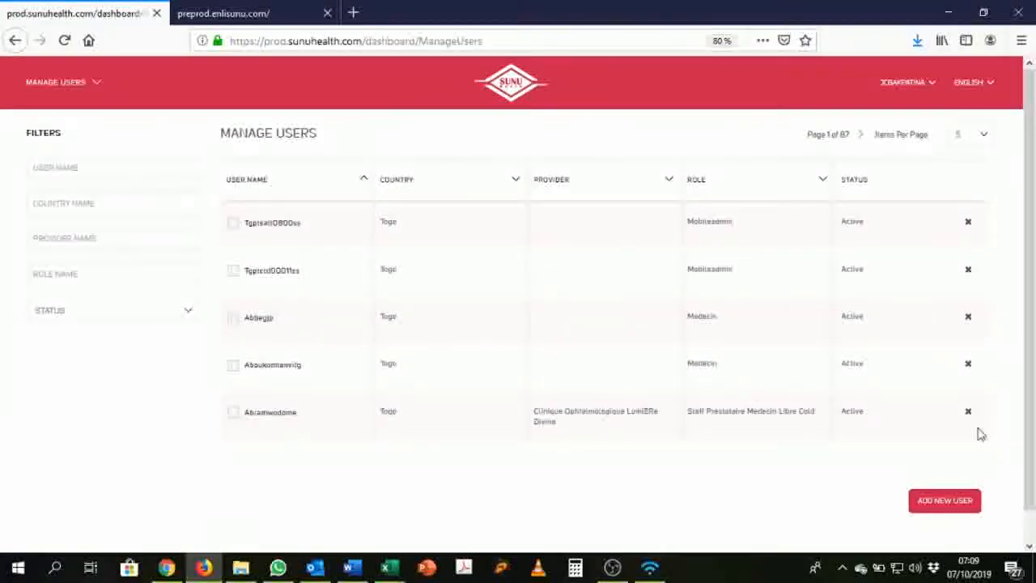
pyautogui.moveTo(86, 82)
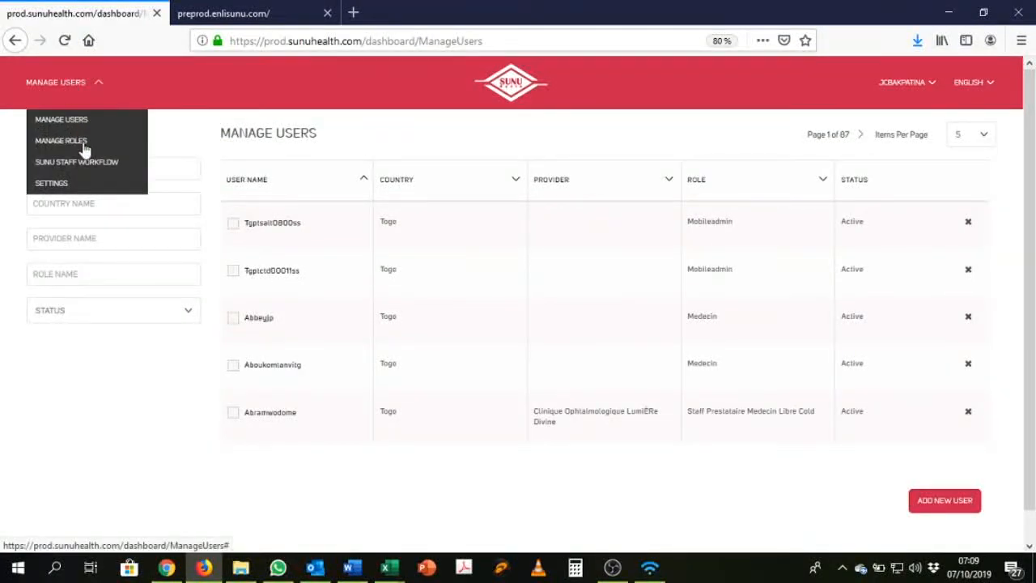
pyautogui.click(84, 146)
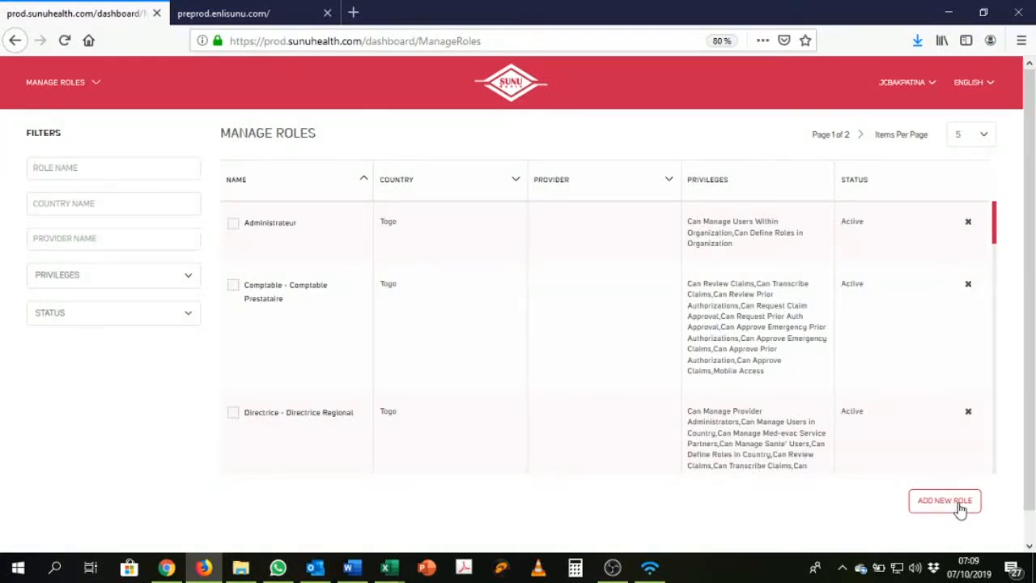
pyautogui.click(960, 508)
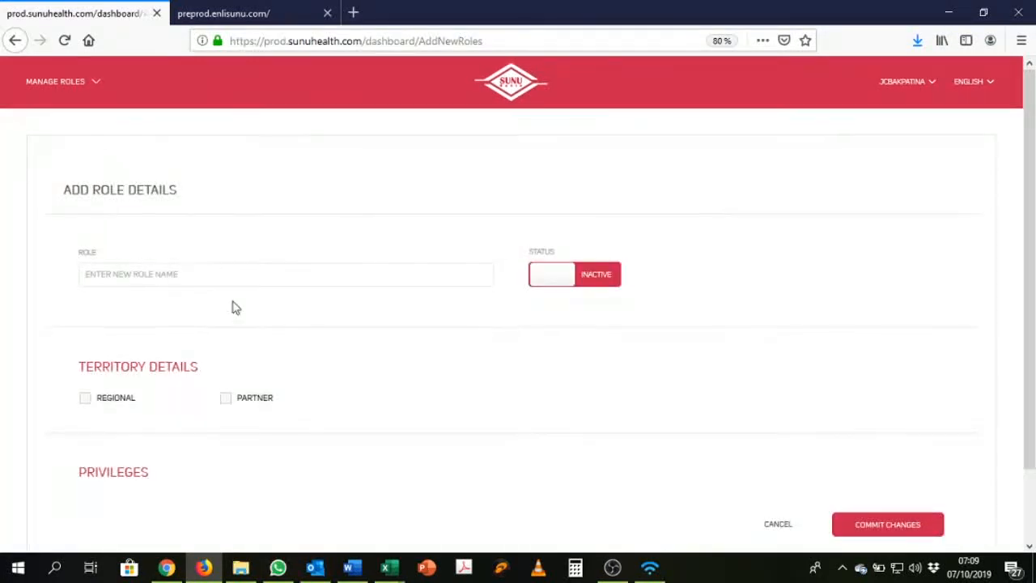
# Step: Name the role 'Claim officer', set its status to Active, and tick Regional territory
pyautogui.scroll(-2, 219, 259)
pyautogui.click(206, 189)
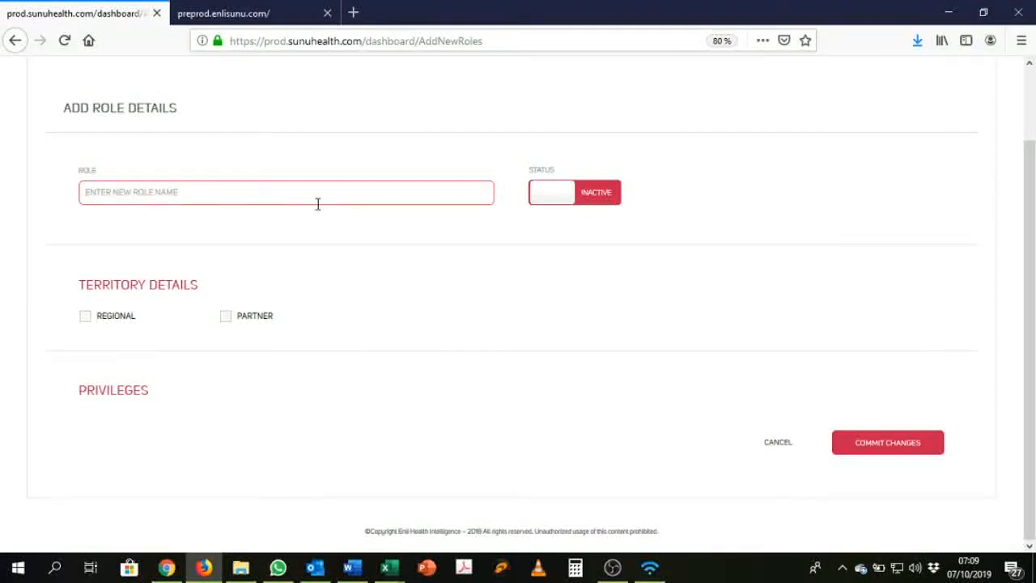
pyautogui.write('Claim of')
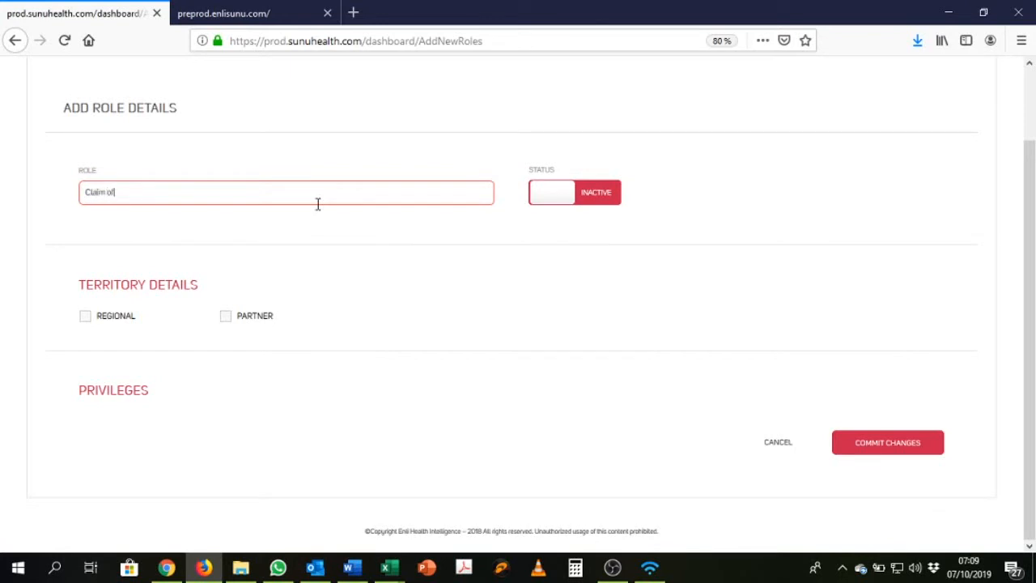
pyautogui.write('ficer')
pyautogui.click(566, 199)
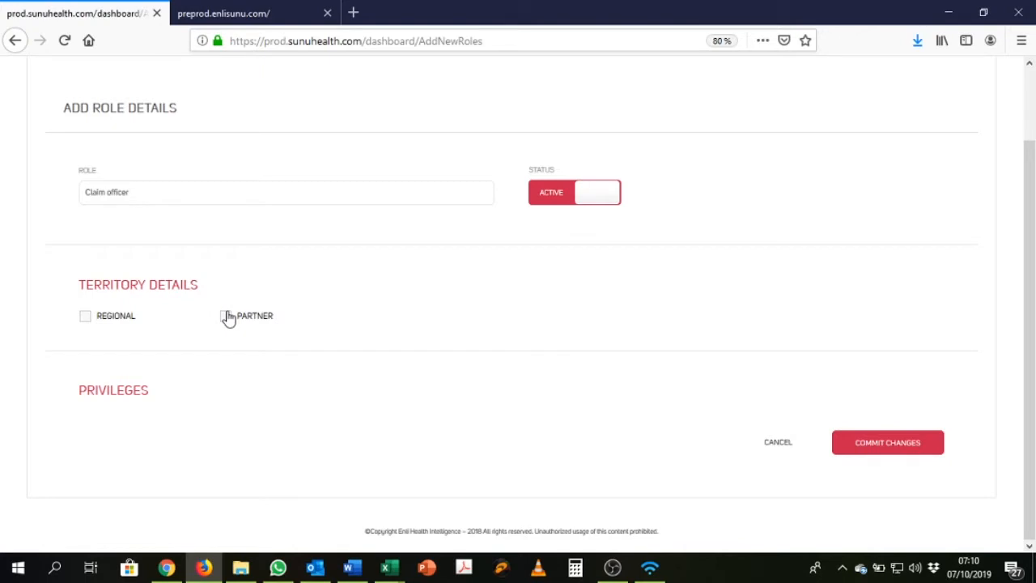
pyautogui.click(105, 317)
# Step: Grant Can Manage Sante' Users, Can Review Claims, Can Transcribe Claims and Can Review Prior Authorizations
pyautogui.scroll(-5, 227, 363)
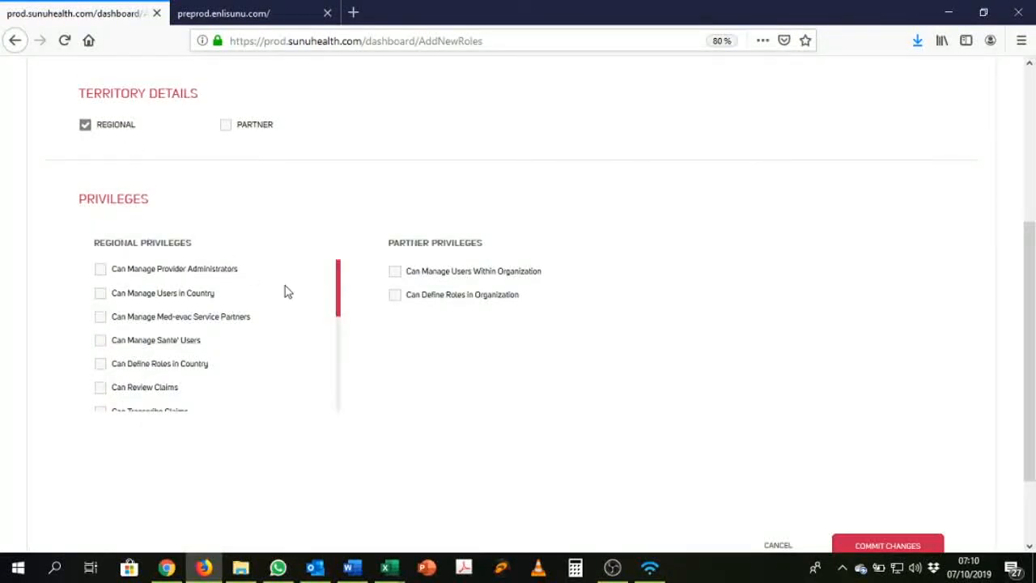
pyautogui.scroll(5, 298, 335)
pyautogui.scroll(-1, 273, 269)
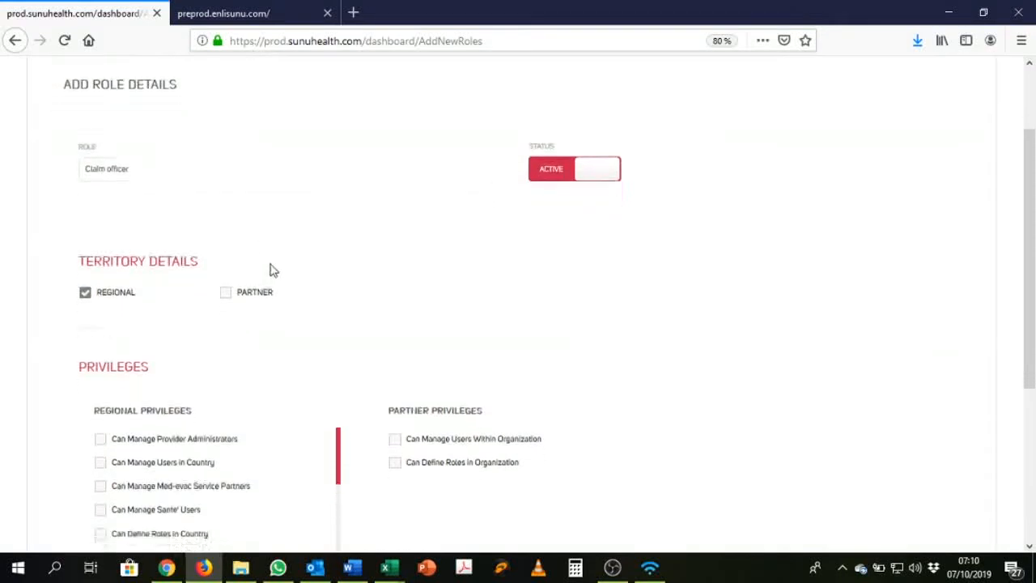
pyautogui.scroll(-5, 272, 275)
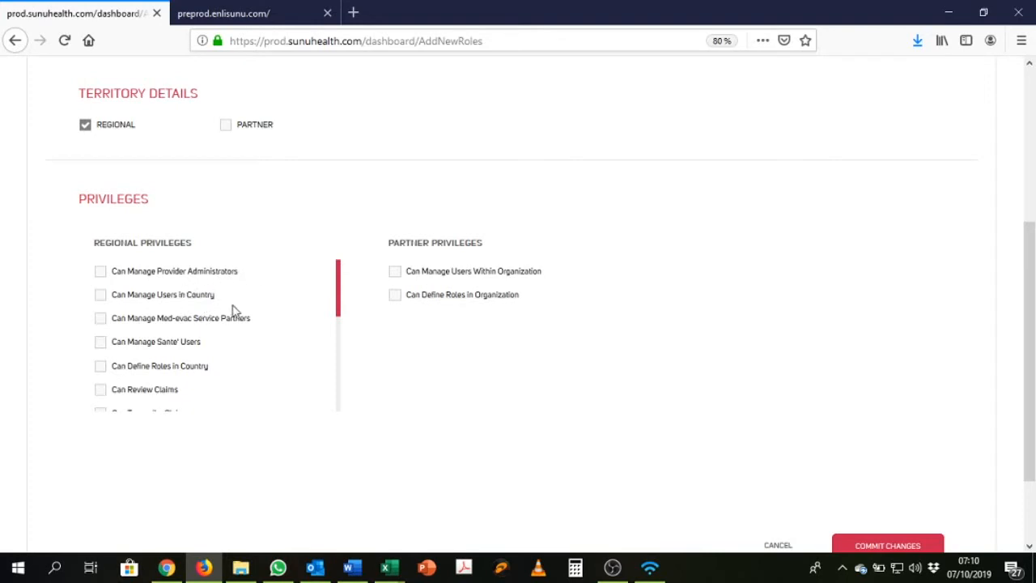
pyautogui.moveTo(337, 308); pyautogui.dragTo(341, 322)
pyautogui.click(198, 274)
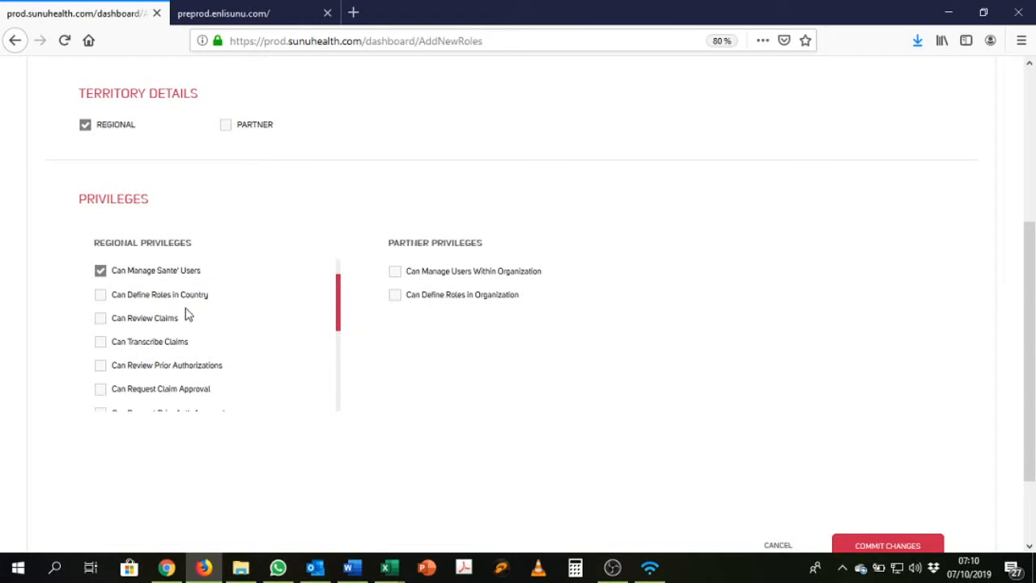
pyautogui.click(161, 324)
pyautogui.click(179, 353)
pyautogui.click(204, 371)
# Step: Grant Can Request Claim Approval, Can Approve Claims and Can Approve Emergency Claims privileges
pyautogui.scroll(-1, 340, 334)
pyautogui.click(208, 354)
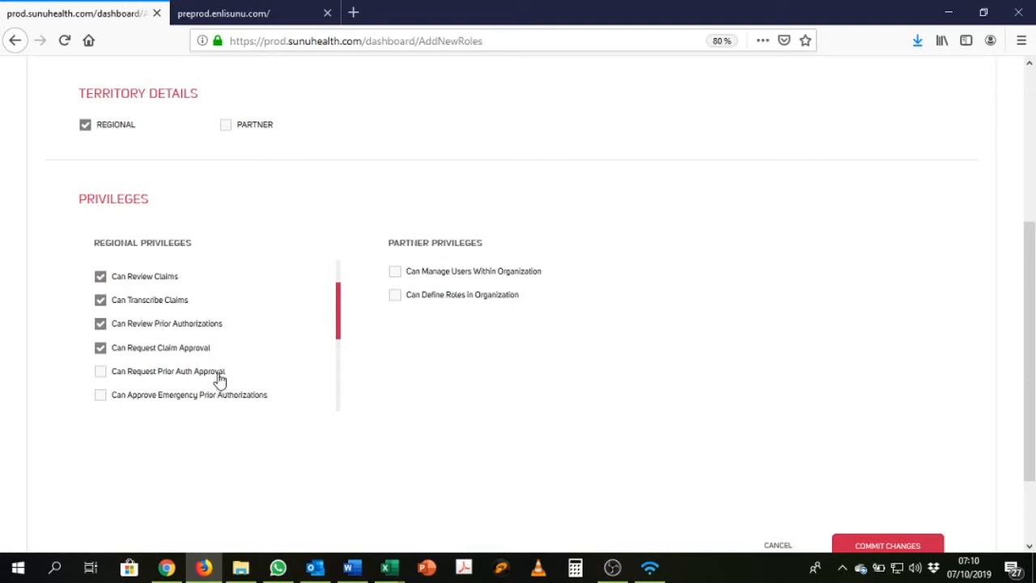
pyautogui.scroll(-2, 338, 349)
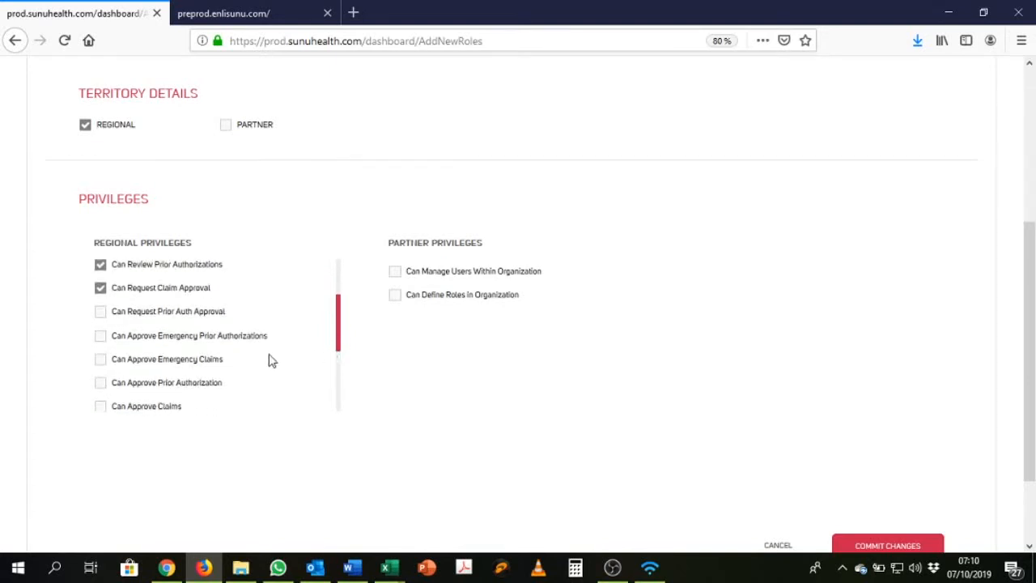
pyautogui.click(183, 399)
pyautogui.click(187, 367)
pyautogui.moveTo(338, 338); pyautogui.dragTo(337, 308)
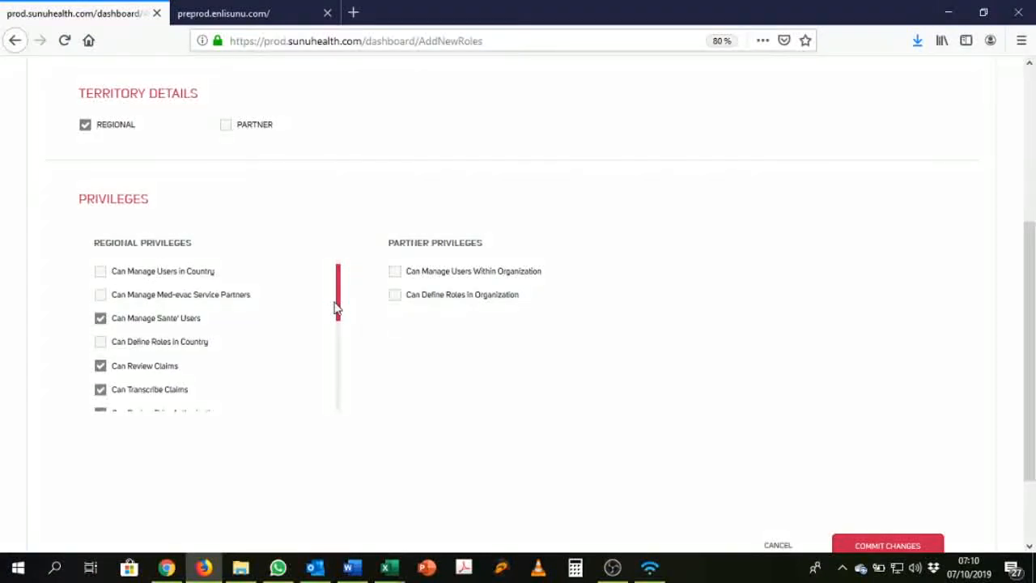
pyautogui.scroll(-1, 753, 346)
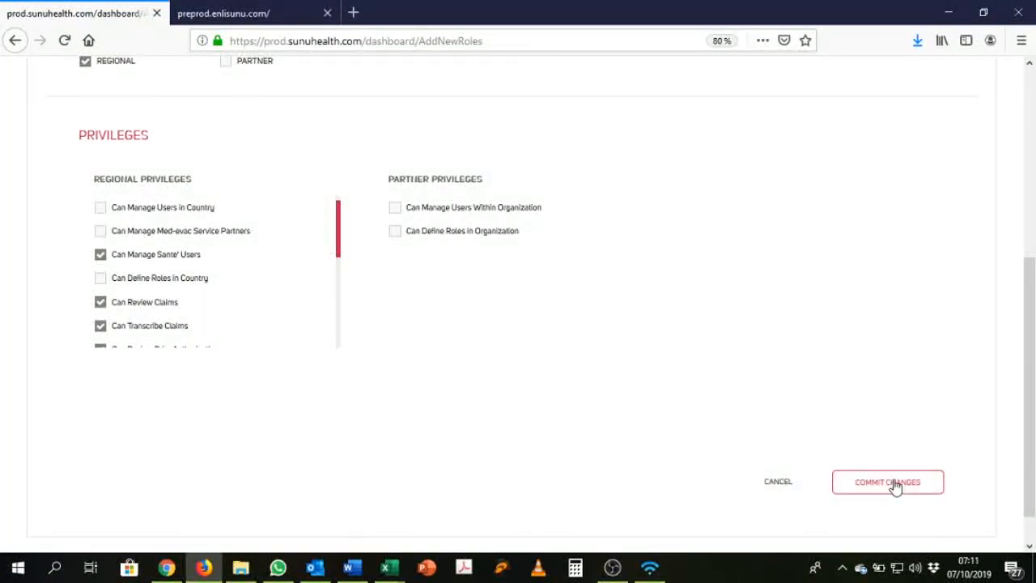
pyautogui.scroll(-1, 995, 493)
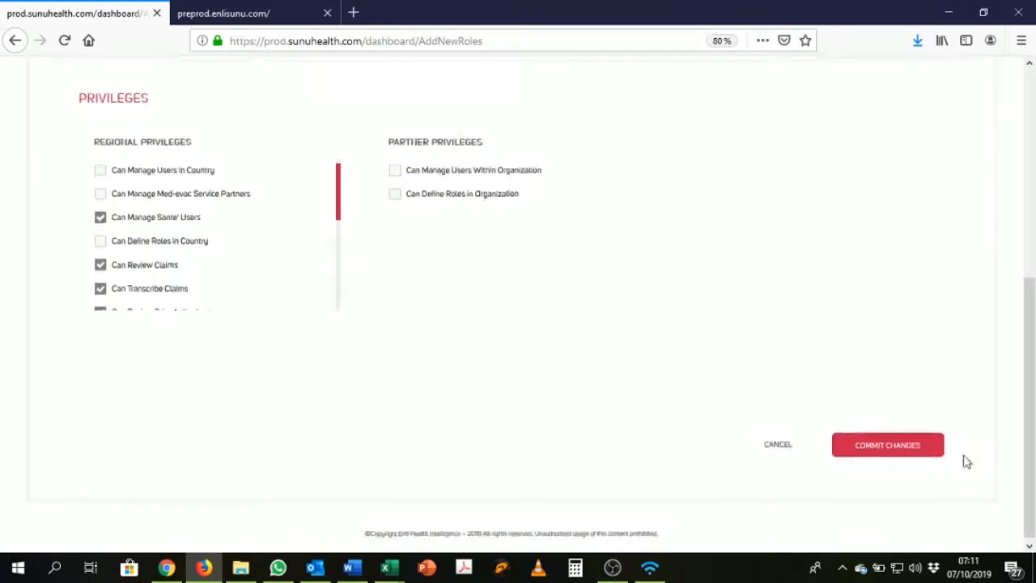
# Step: Commit the Claim officer role and check its Active Togo row in the roles list
pyautogui.click(897, 445)
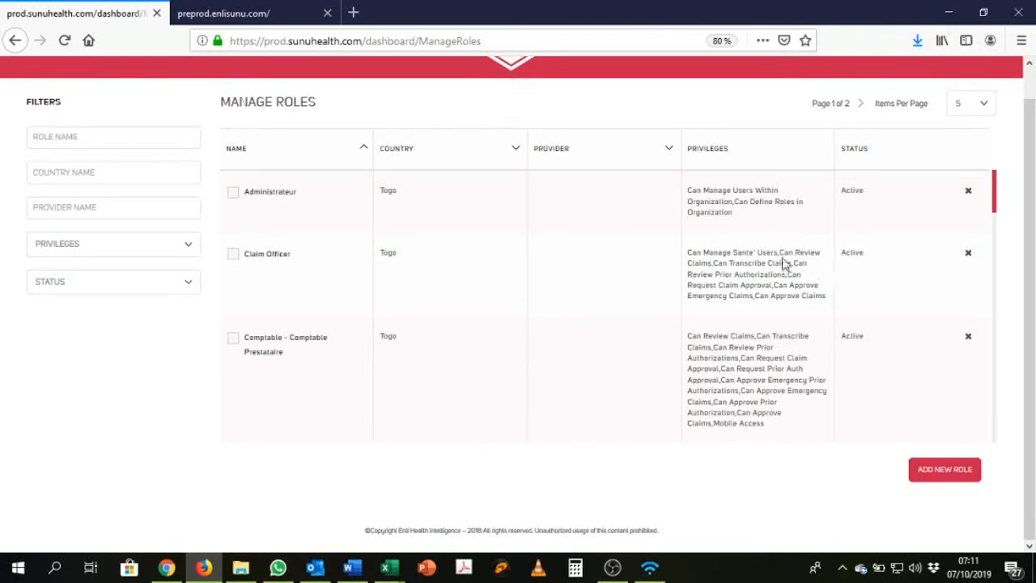
pyautogui.scroll(1, 433, 321)
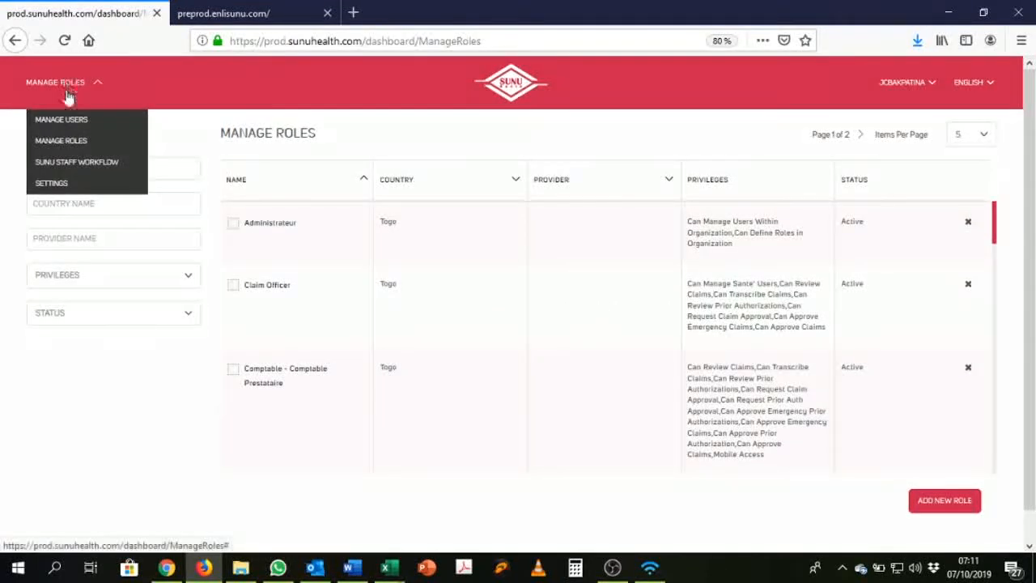
# Step: From the Manage Users list, open the Add User Details form with First Name focused
pyautogui.moveTo(82, 99)
pyautogui.click(64, 126)
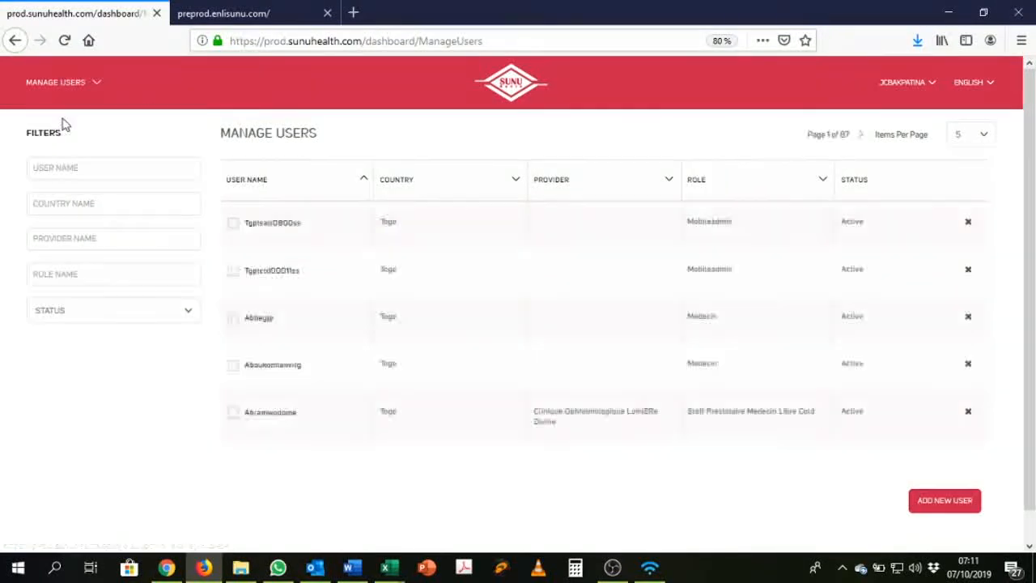
pyautogui.click(955, 508)
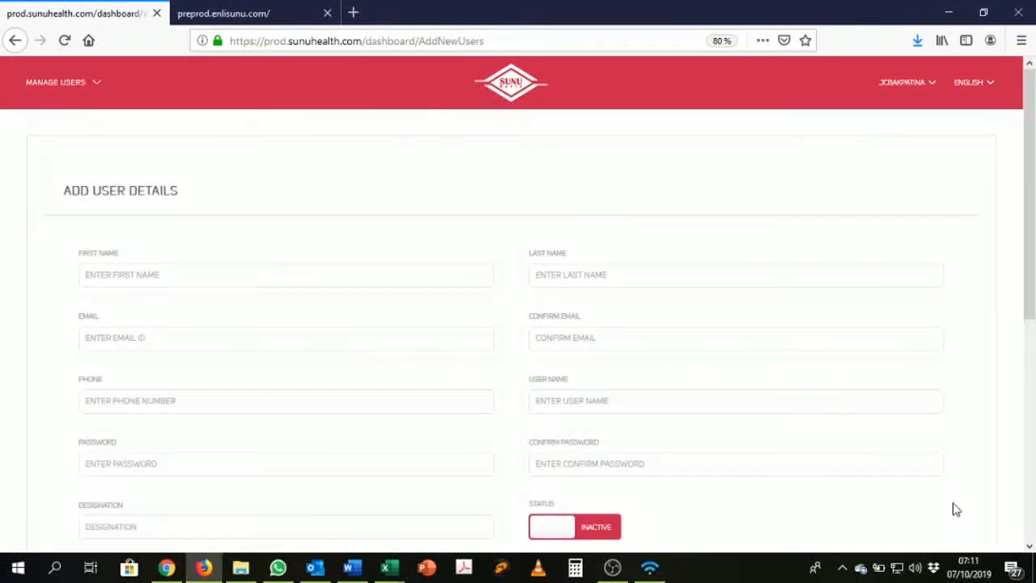
pyautogui.click(384, 273)
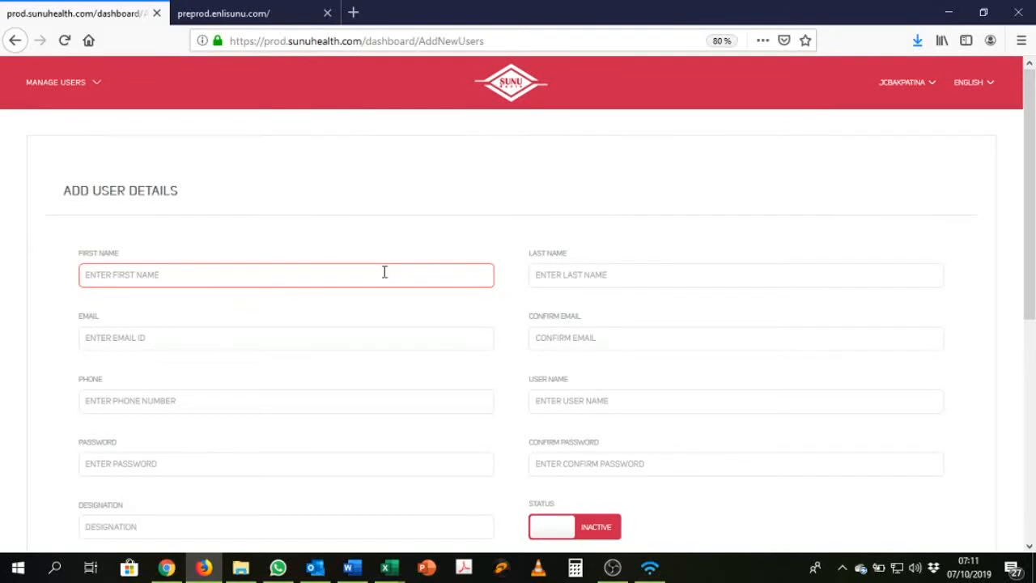
pyautogui.scroll(-1, 313, 264)
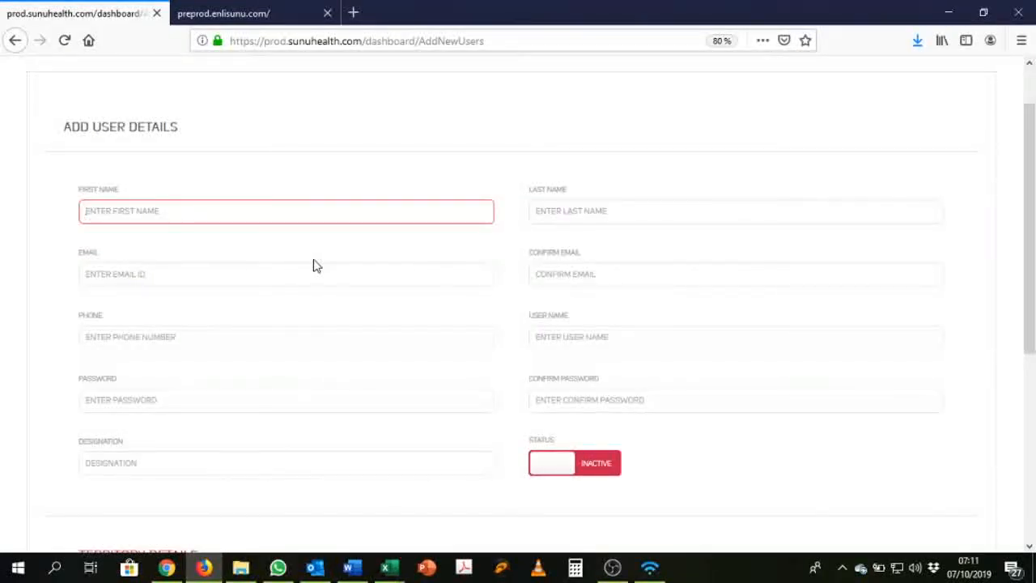
# Step: Enter the new user's first and last name, e-mail and its confirmation, and phone number
pyautogui.write('TEST')
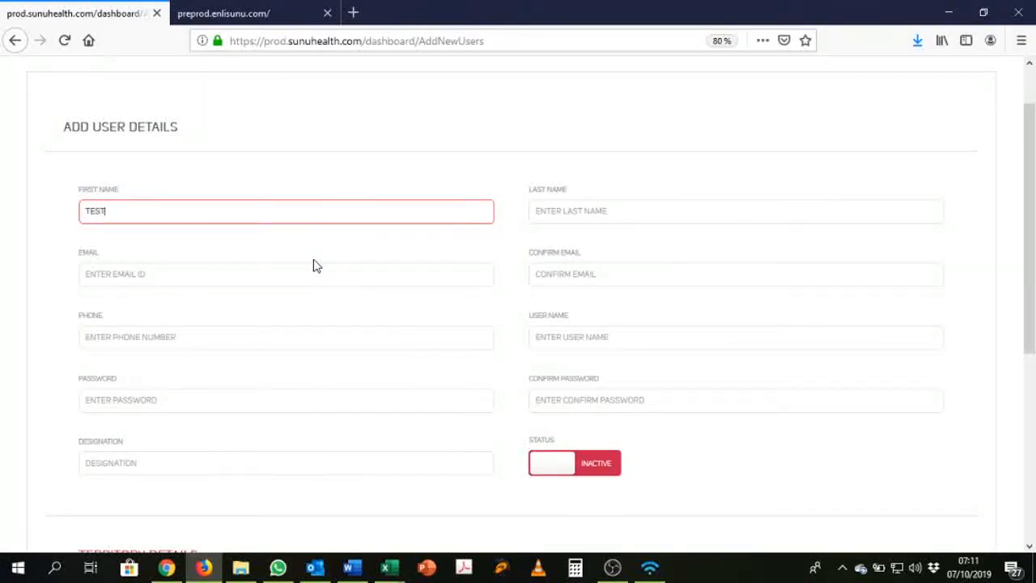
pyautogui.press('Tab')
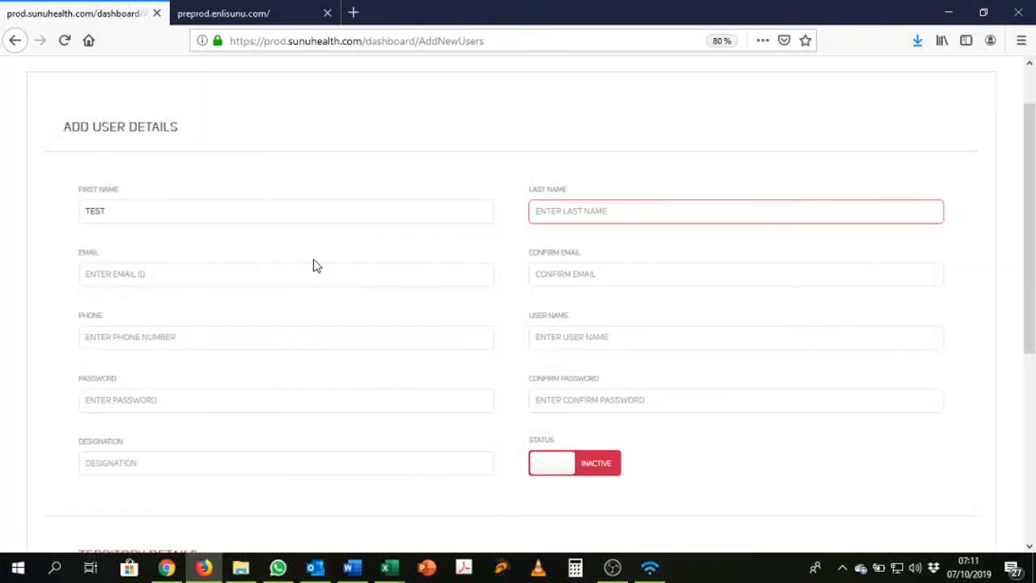
pyautogui.write('User')
pyautogui.click(222, 274)
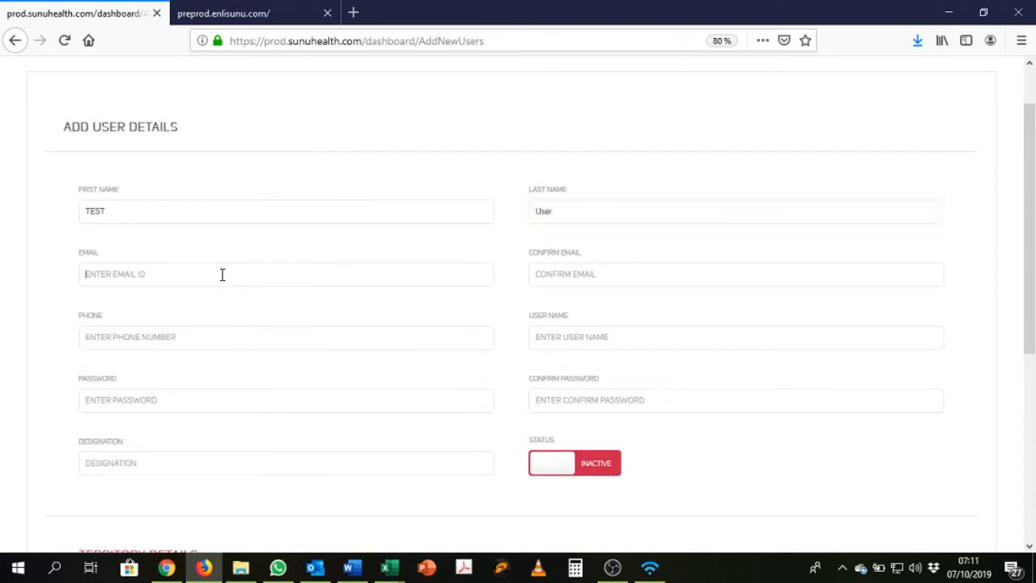
pyautogui.write('usertest@test.com')
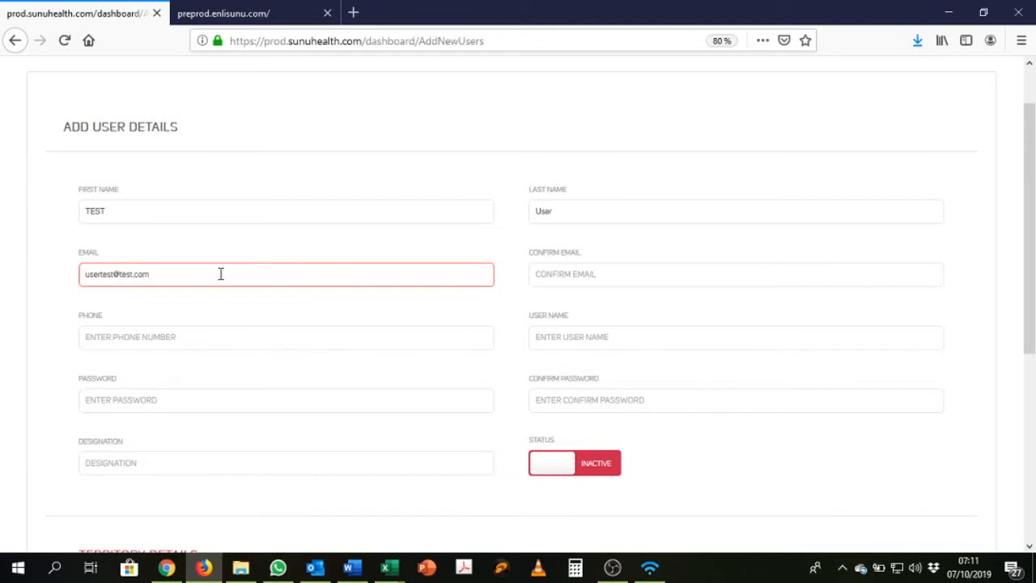
pyautogui.press('Tab')
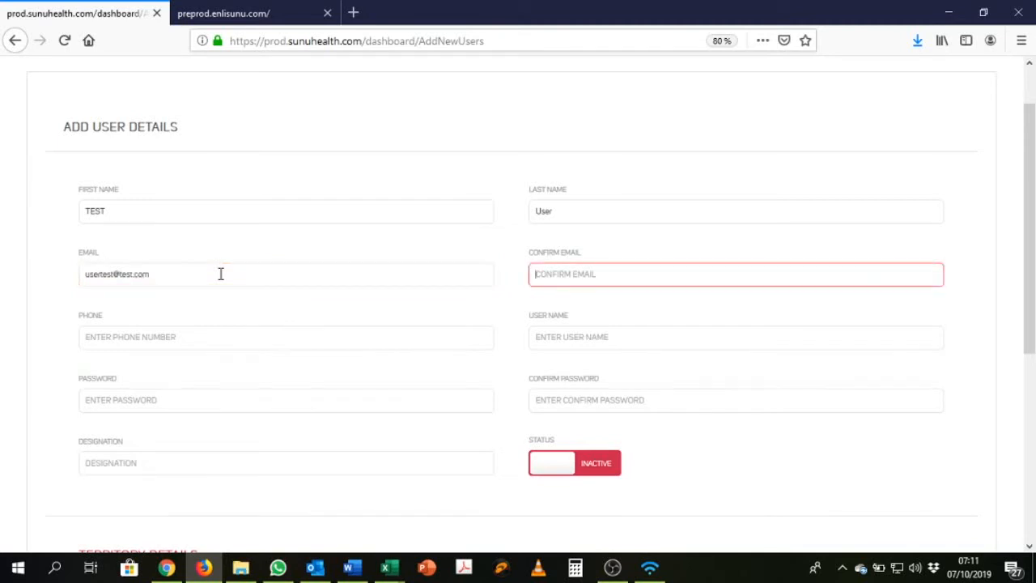
pyautogui.write('usertest@test.com')
pyautogui.click(164, 340)
pyautogui.write('123456')
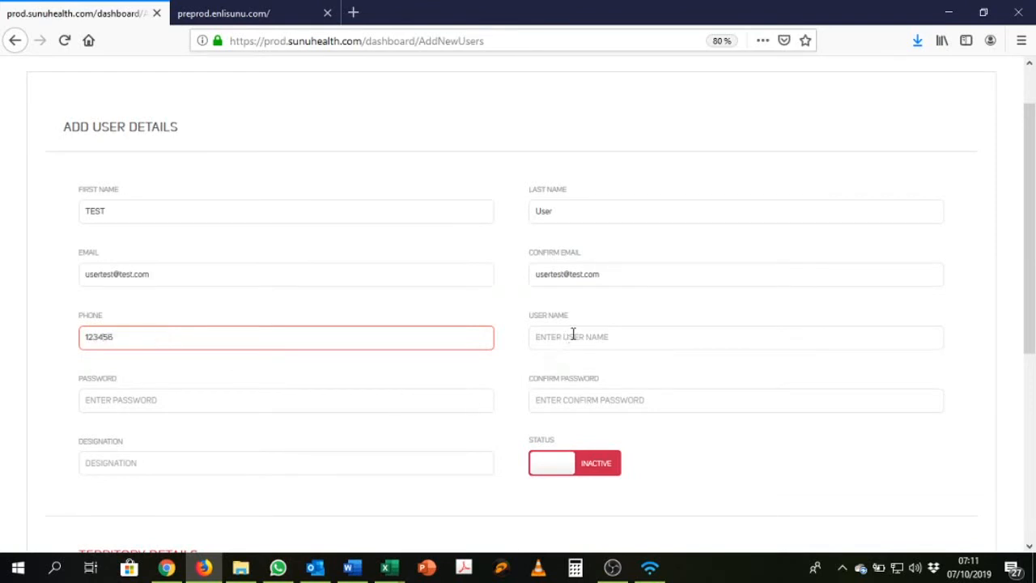
# Step: Enter the new user's user name, then the password and its confirmation
pyautogui.click(574, 336)
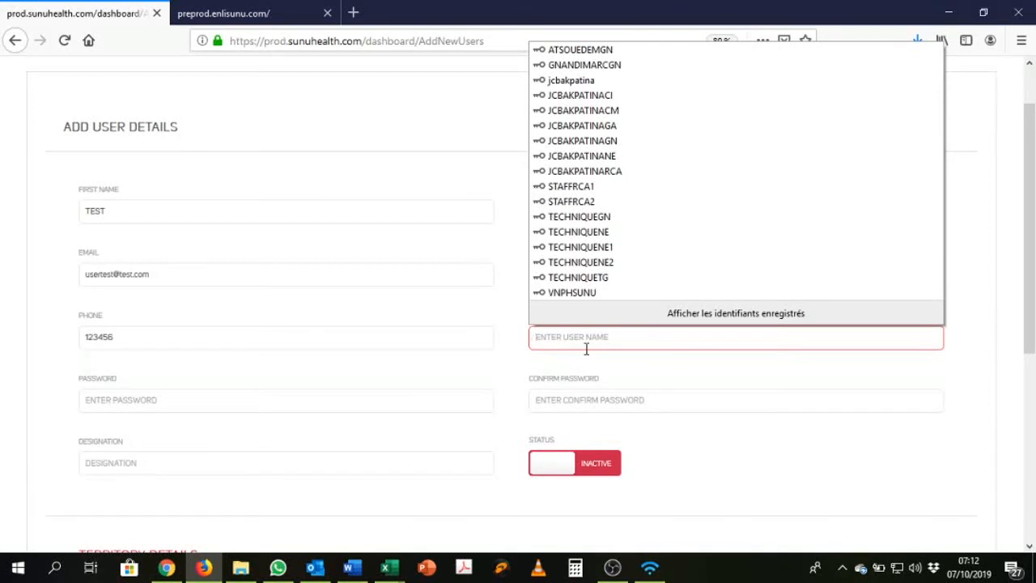
pyautogui.write('testuser123')
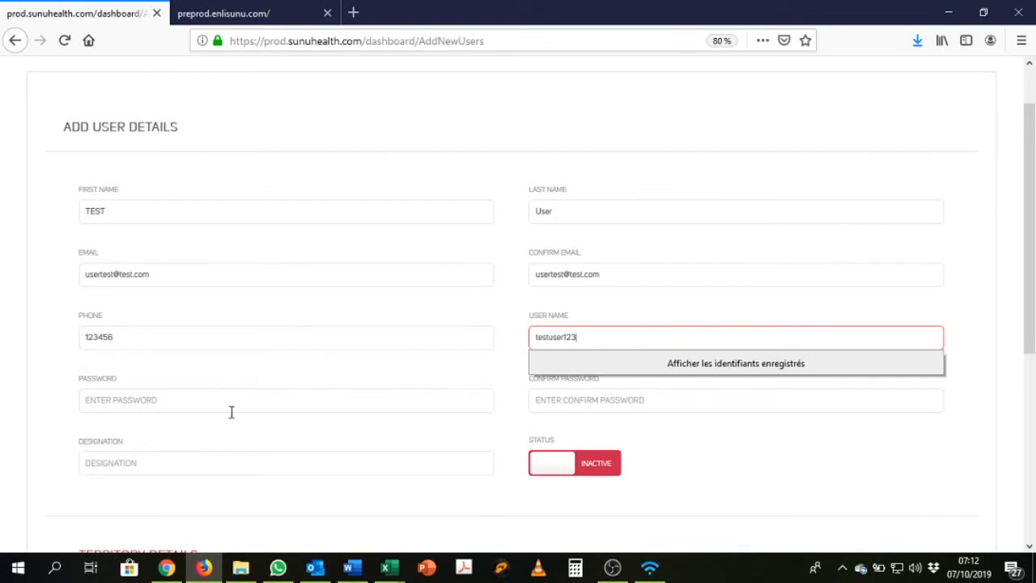
pyautogui.click(230, 411)
pyautogui.write('*')
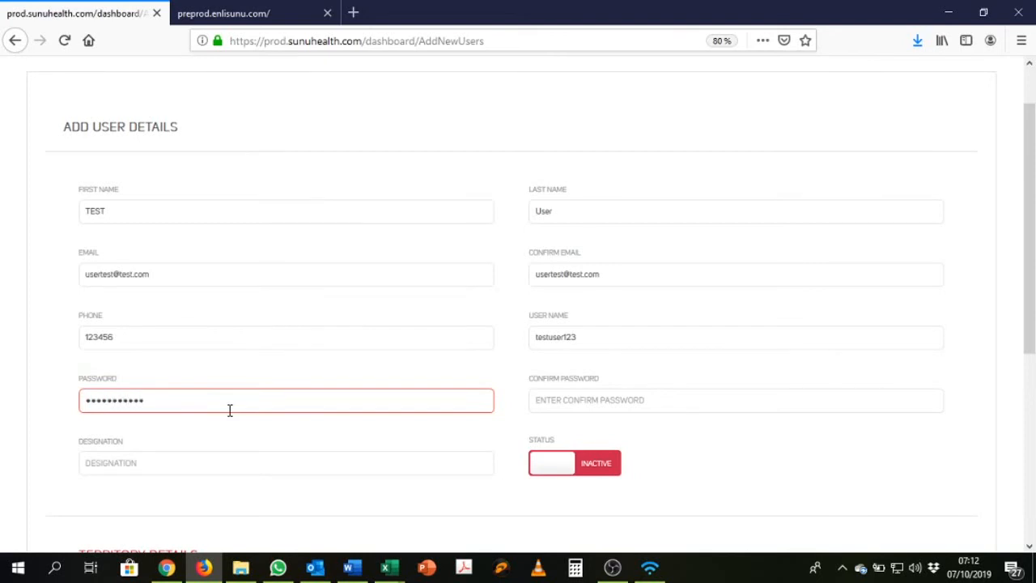
pyautogui.click(697, 402)
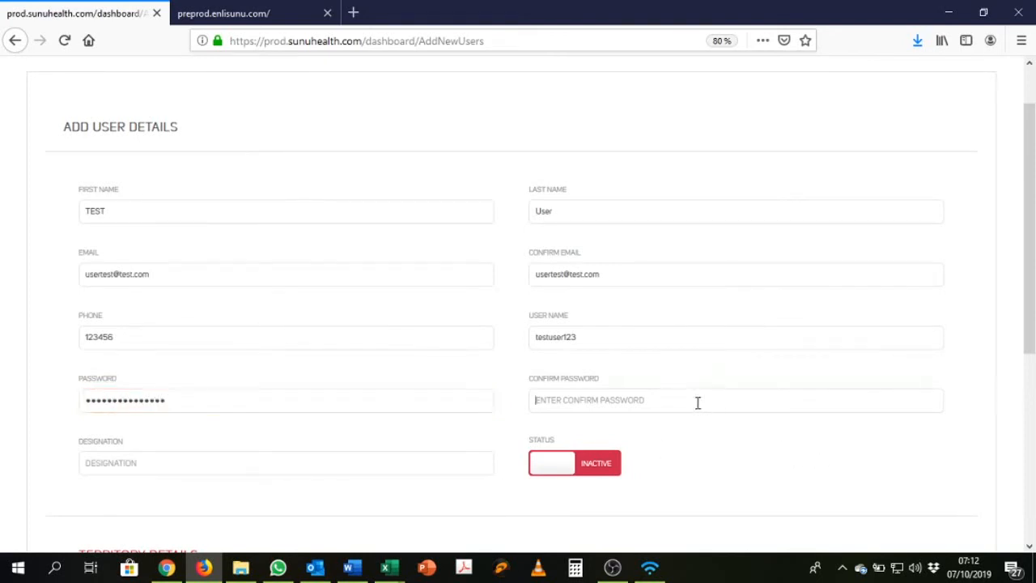
pyautogui.write('***')
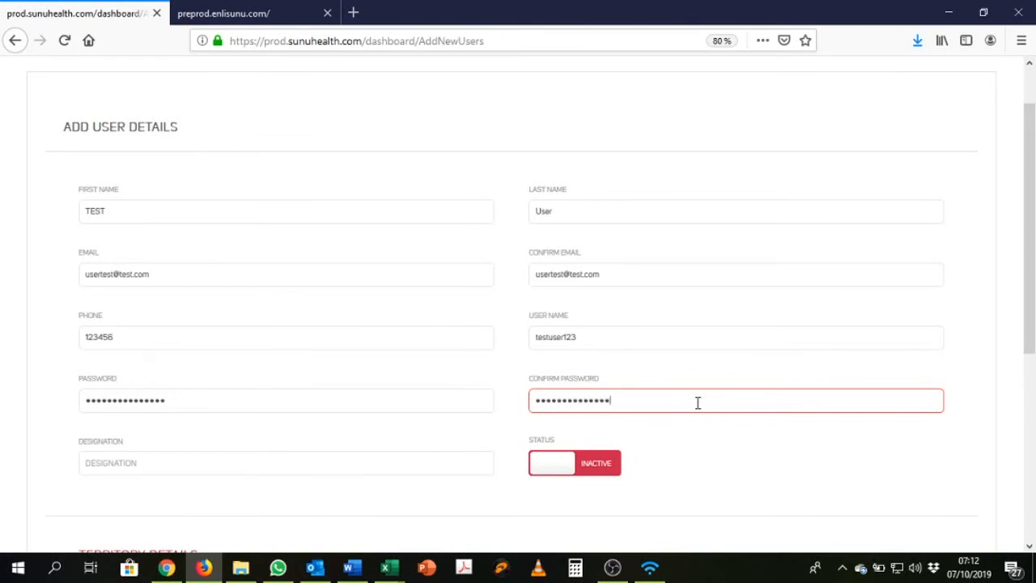
pyautogui.scroll(-3, 373, 405)
# Step: Enter 'Claim officier' as the user's designation and switch the account status to Active
pyautogui.click(248, 338)
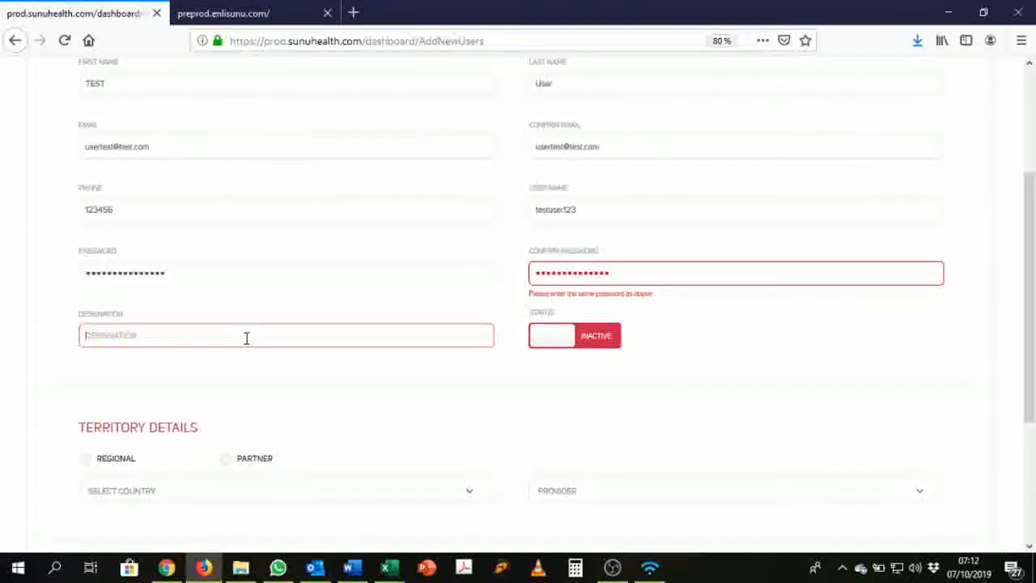
pyautogui.write('C')
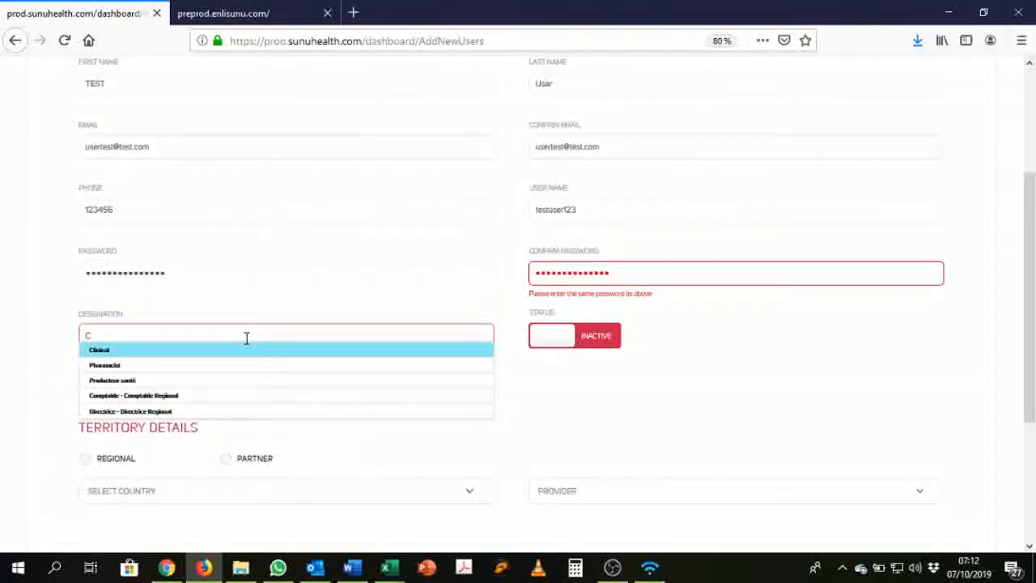
pyautogui.write('laim offi')
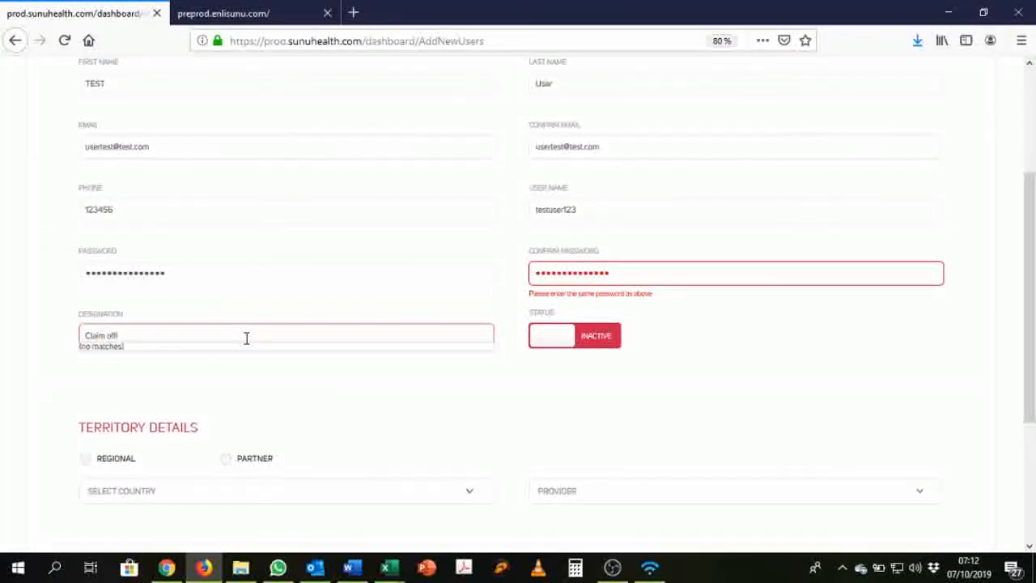
pyautogui.write('cier')
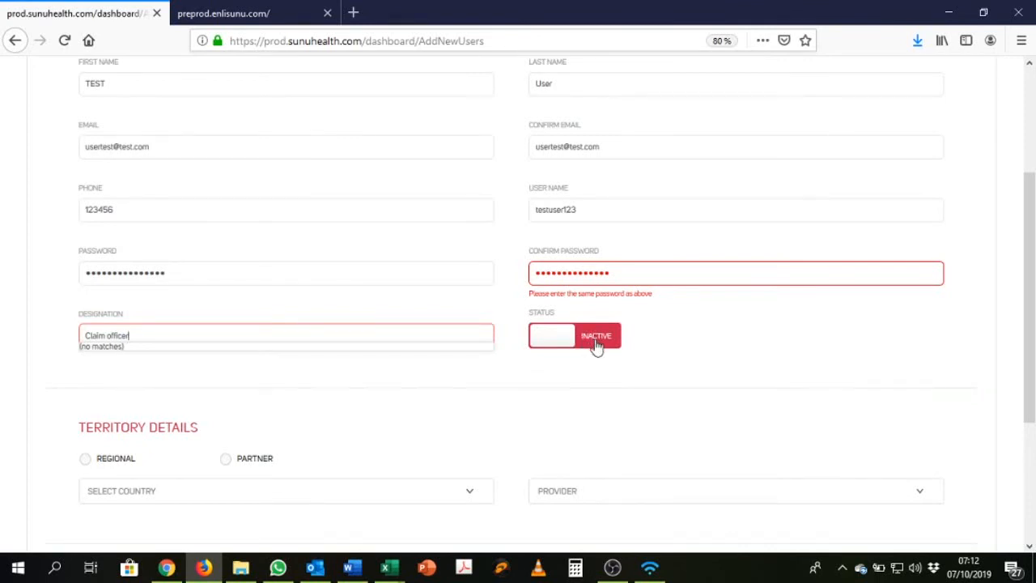
pyautogui.click(597, 343)
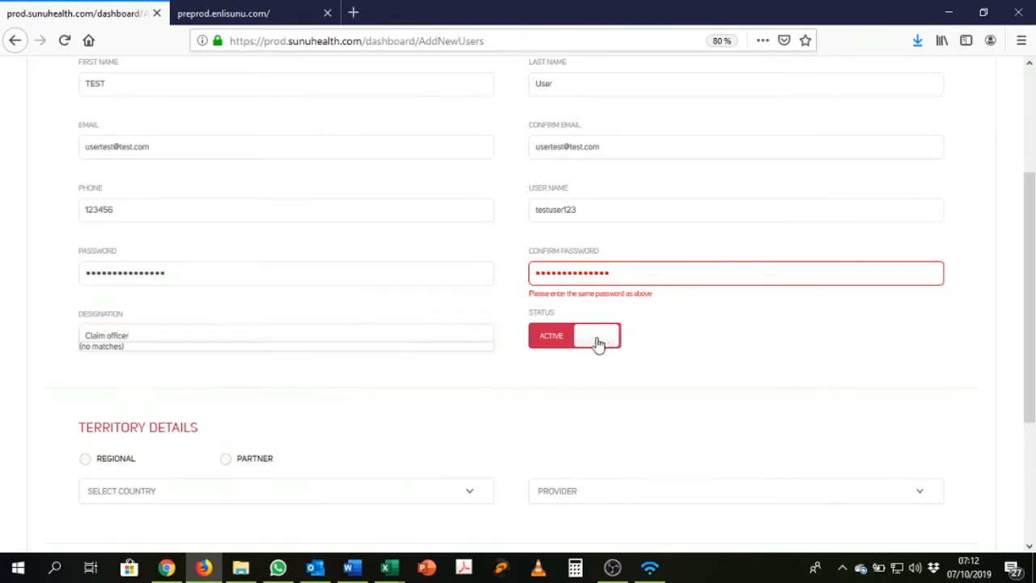
# Step: Set the user's territory to Regional with Togo as the country
pyautogui.scroll(-3, 460, 369)
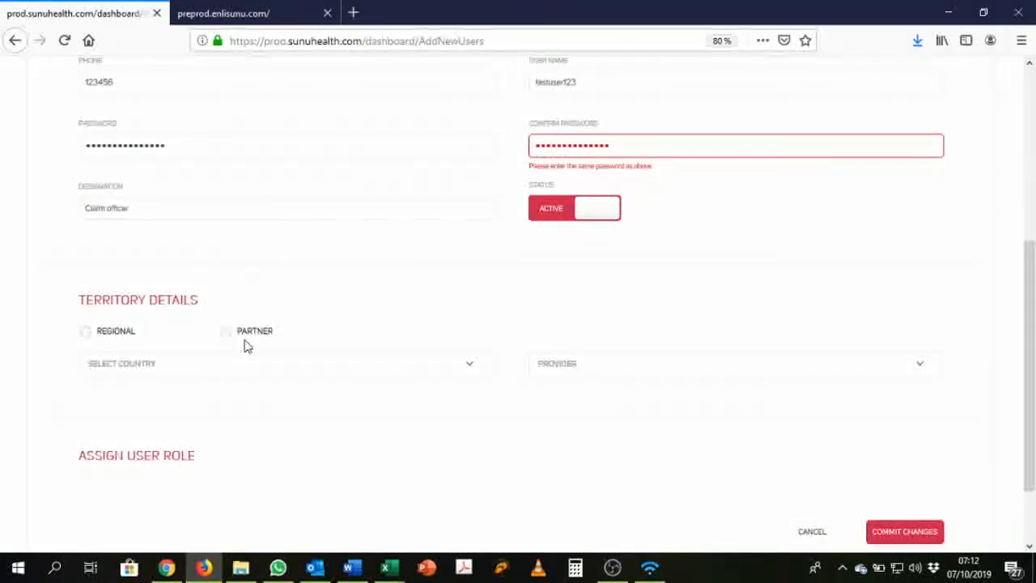
pyautogui.click(118, 336)
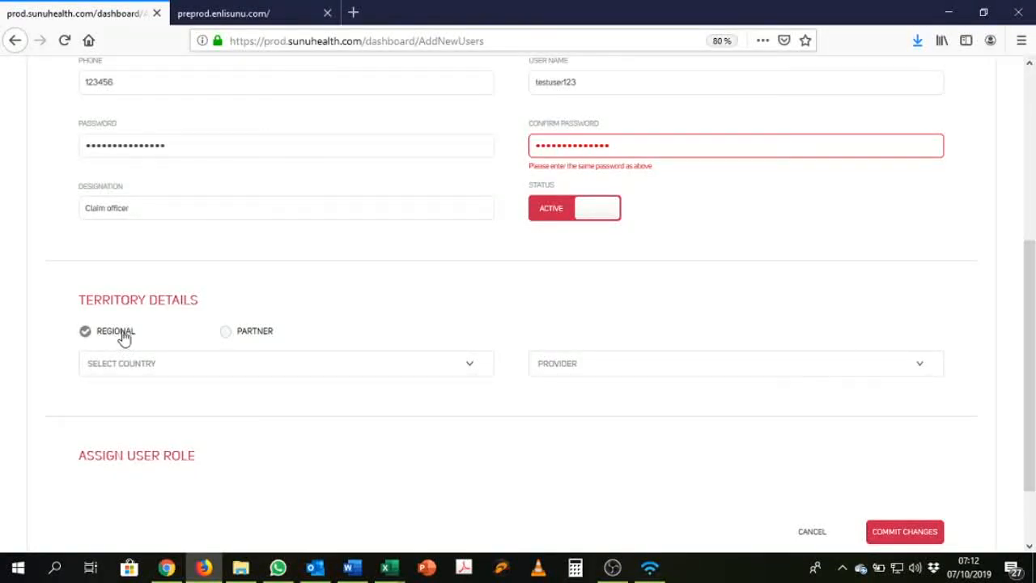
pyautogui.click(400, 370)
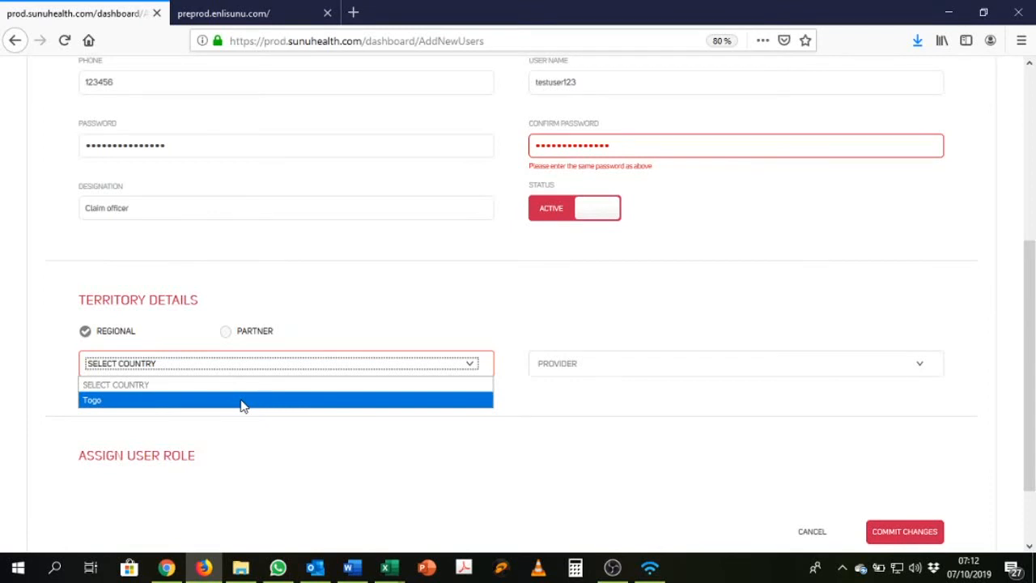
pyautogui.click(241, 400)
pyautogui.scroll(-4, 321, 407)
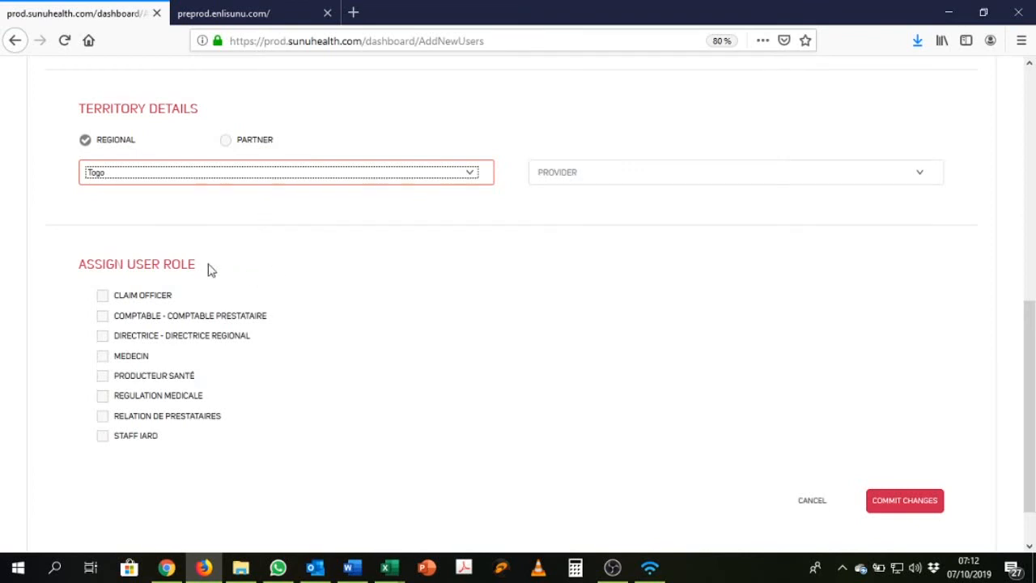
# Step: Tick the Claim Officer role and dismiss the two mail notifications
pyautogui.click(103, 298)
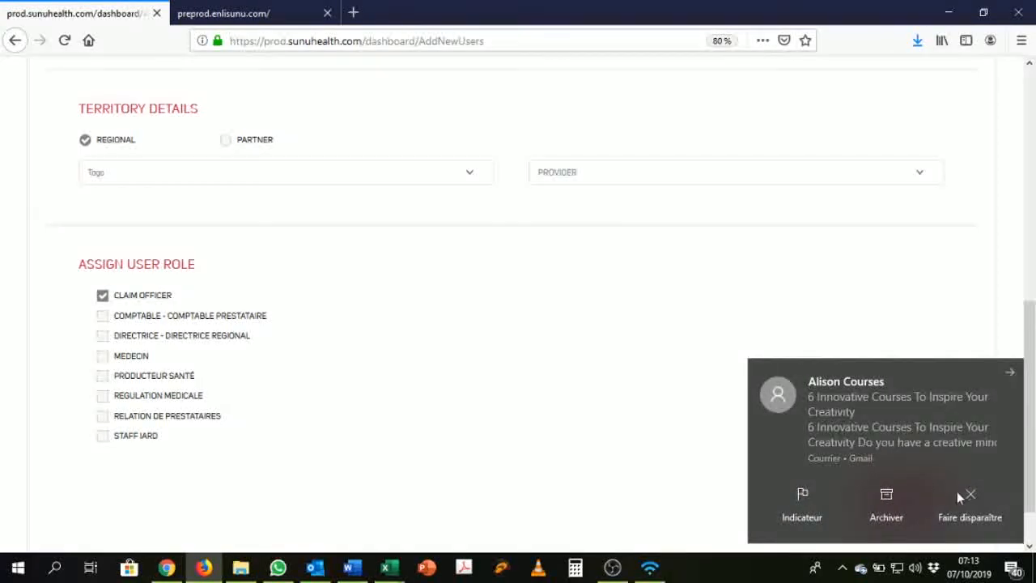
pyautogui.click(960, 494)
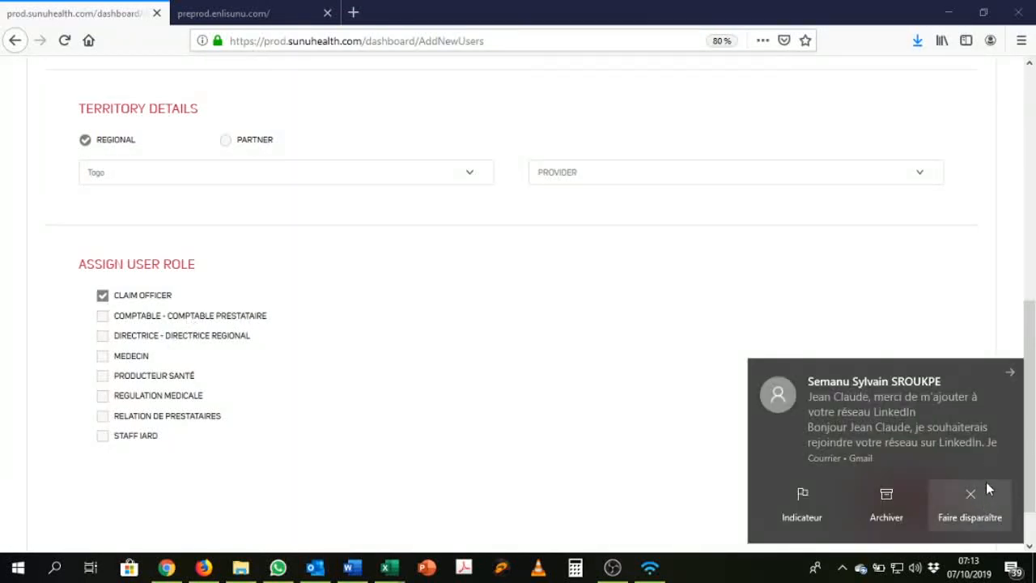
pyautogui.click(979, 507)
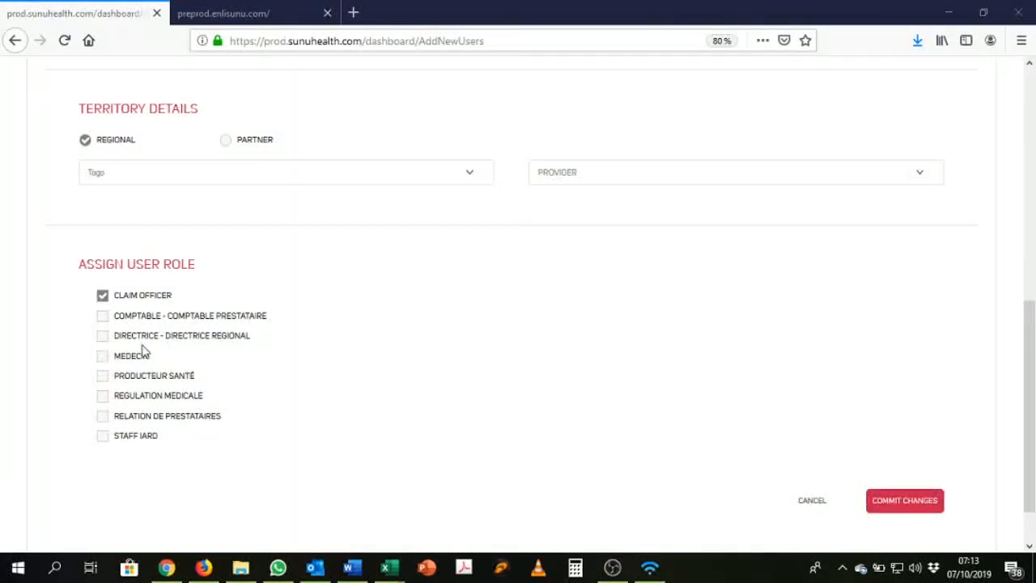
# Step: Commit the new user form twice, letting Firefox save the login; a password mismatch is flagged
pyautogui.scroll(-2, 645, 428)
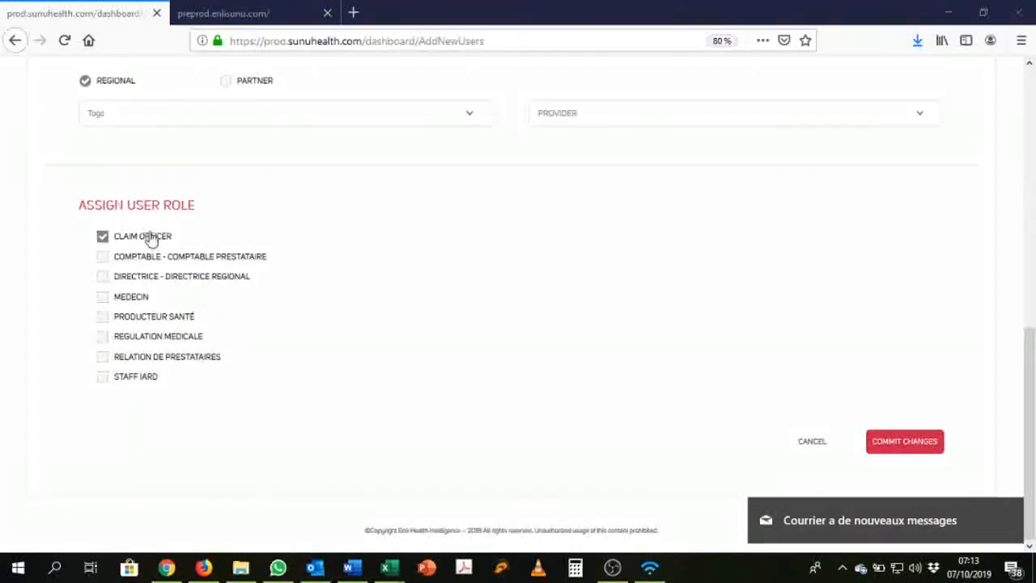
pyautogui.click(906, 445)
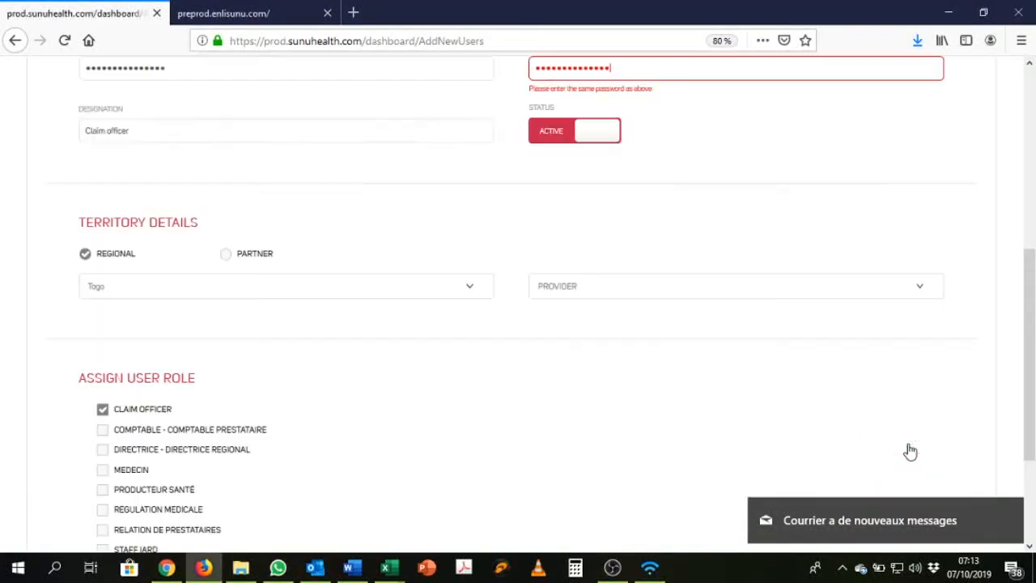
pyautogui.click(307, 174)
pyautogui.scroll(-3, 797, 372)
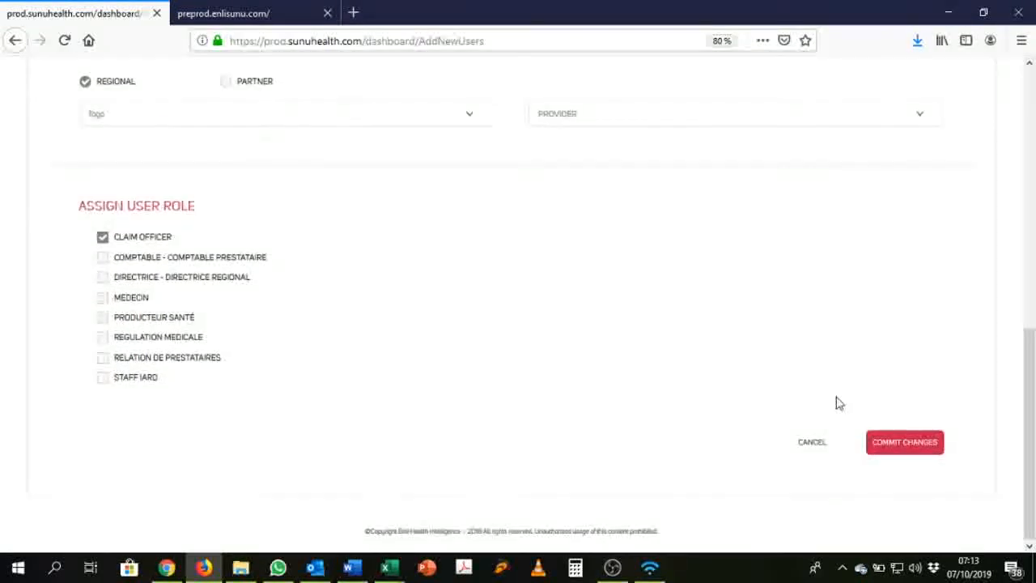
pyautogui.click(906, 442)
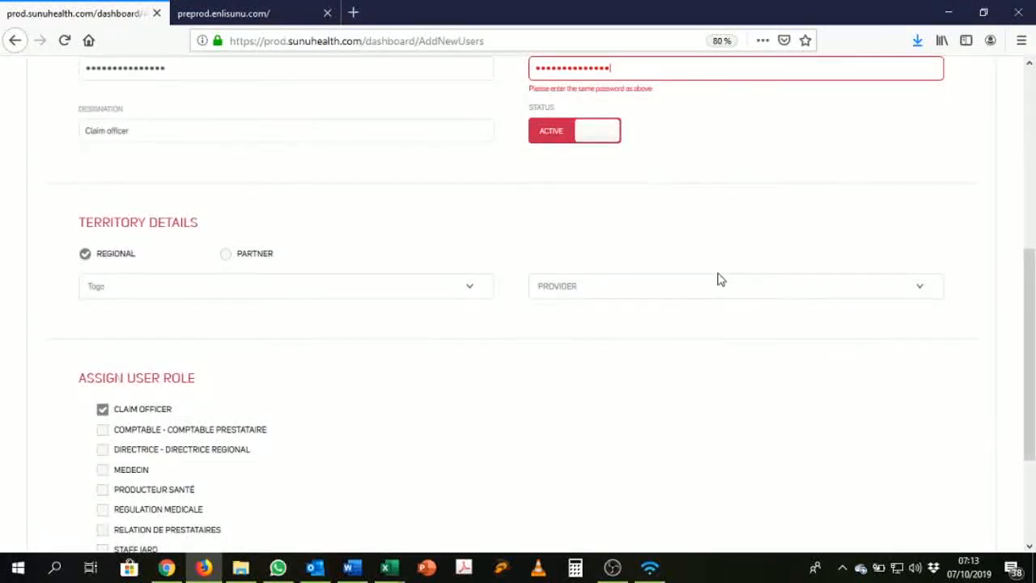
pyautogui.scroll(1, 615, 194)
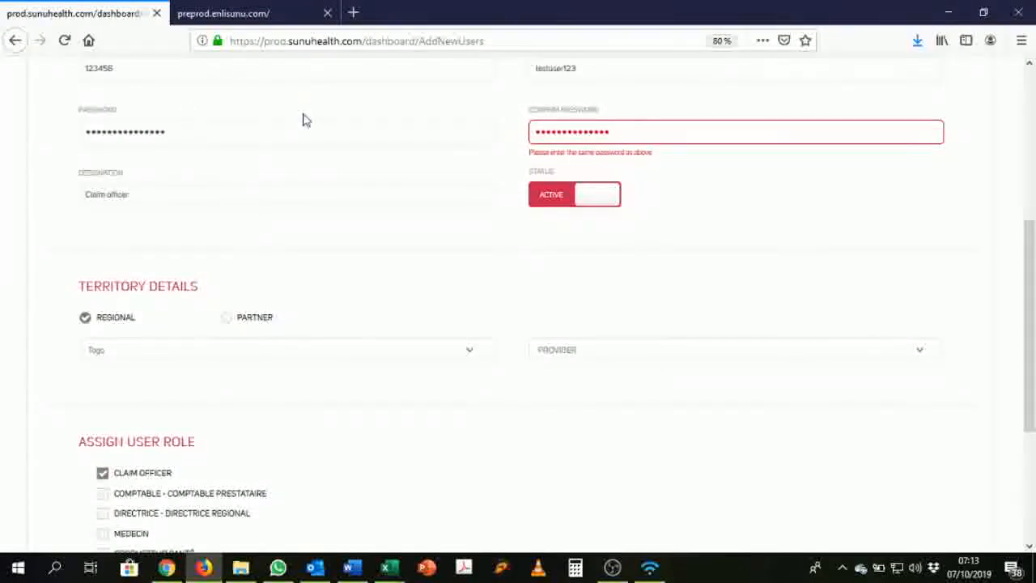
# Step: Retype the same password in both the Password and Confirm Password fields
pyautogui.doubleClick(191, 127)
pyautogui.write('•••••')
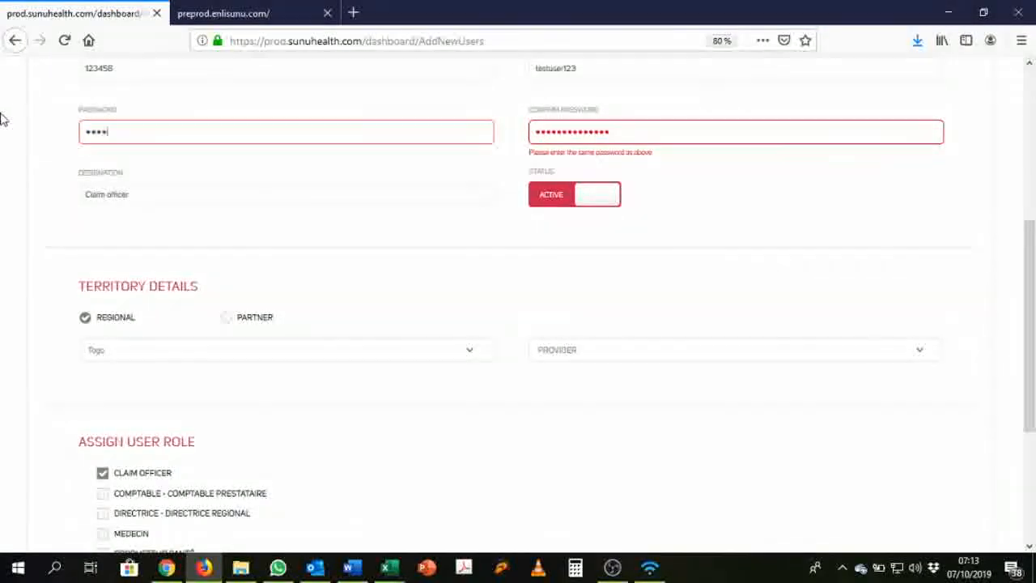
pyautogui.write('•••••••••')
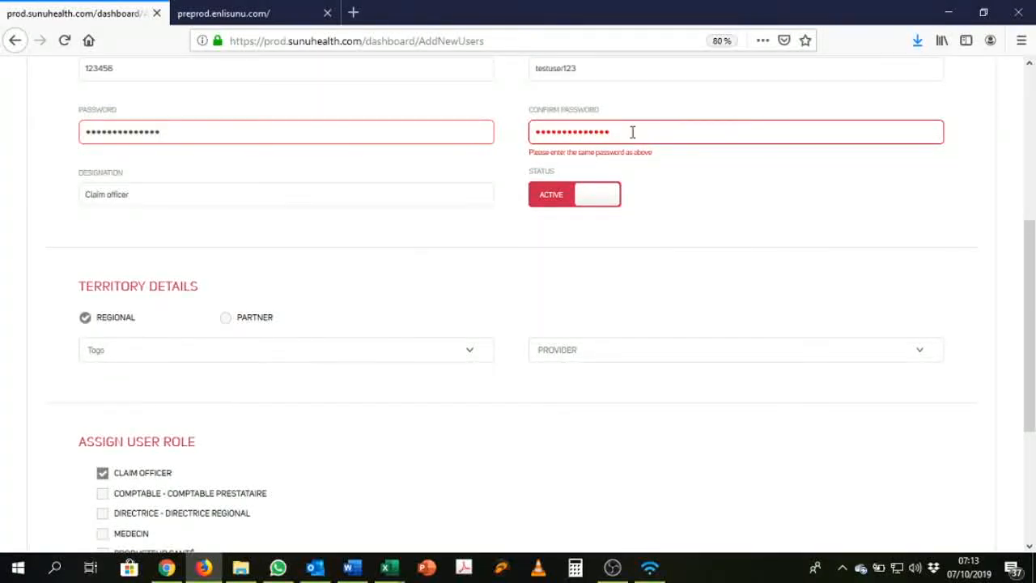
pyautogui.doubleClick(631, 132)
pyautogui.write('••')
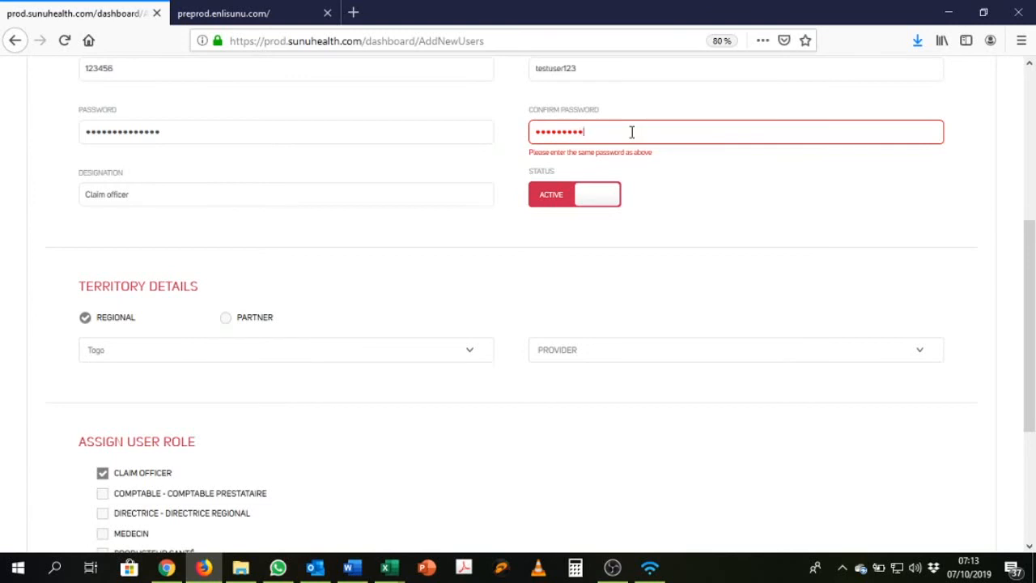
pyautogui.write('••••••••••••')
pyautogui.scroll(-3, 650, 167)
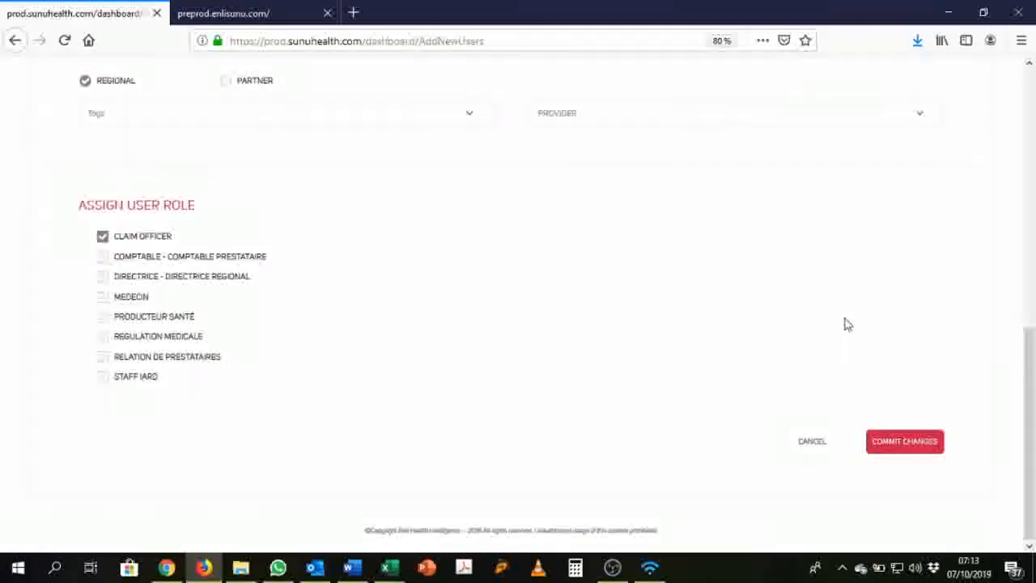
# Step: Commit the corrected user, then sort the Manage Users list by user name, country and role
pyautogui.click(929, 441)
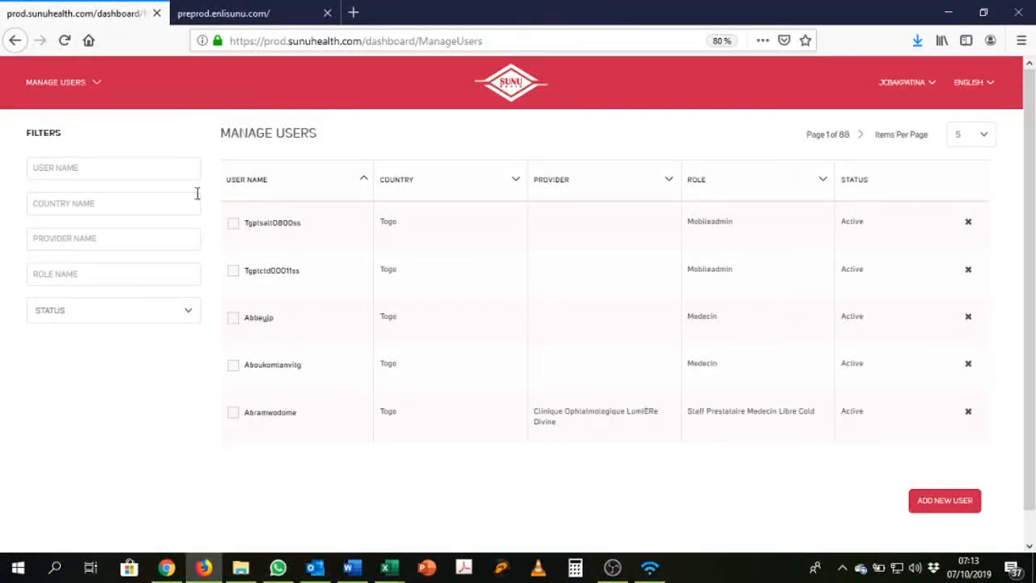
pyautogui.click(248, 184)
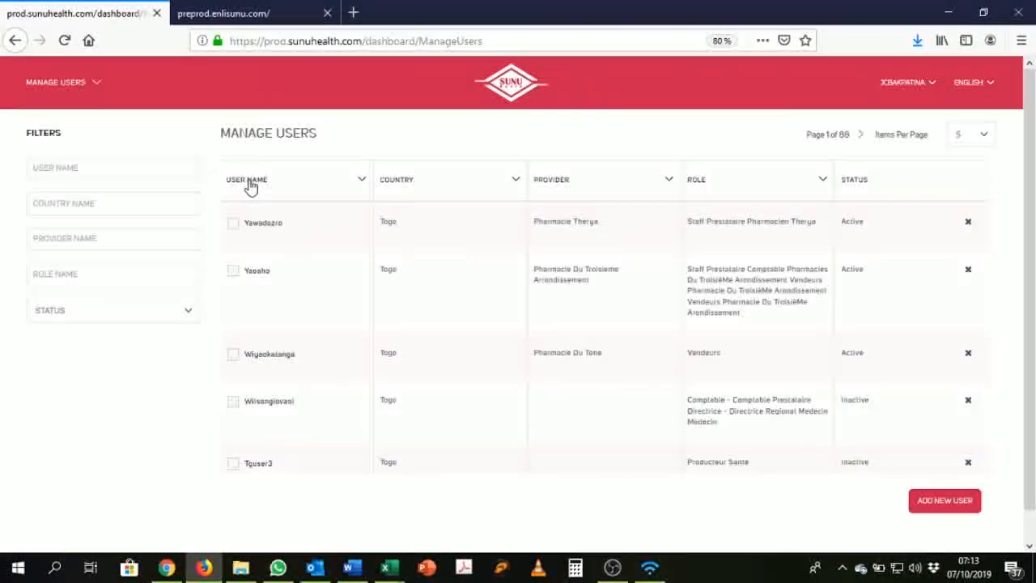
pyautogui.click(397, 182)
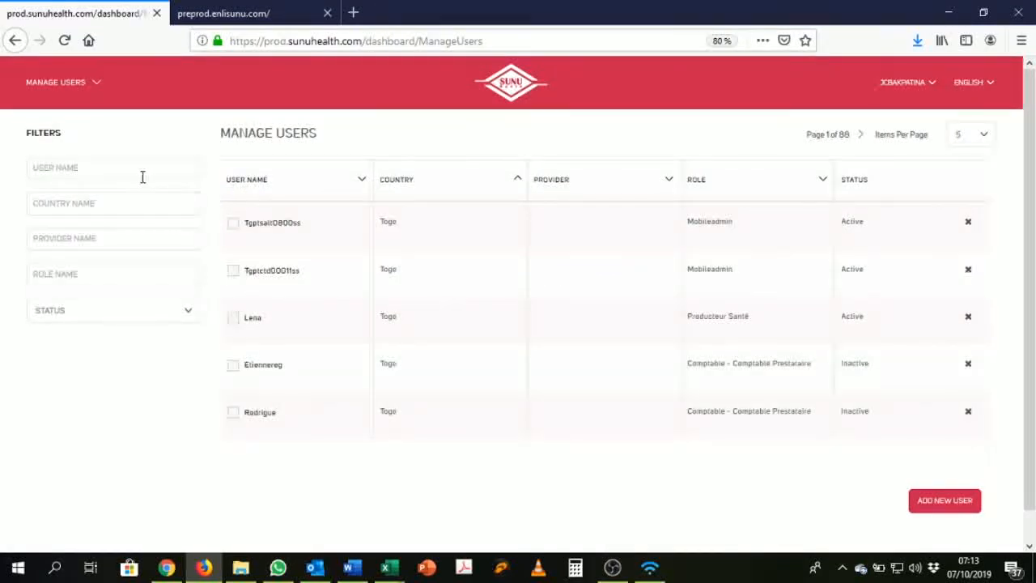
pyautogui.click(703, 188)
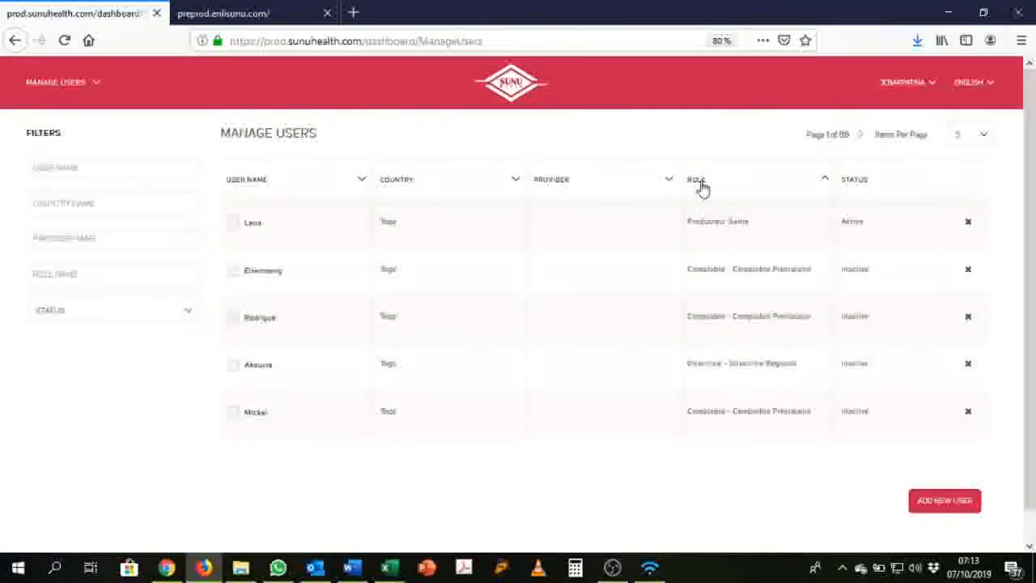
pyautogui.click(129, 171)
# Step: Filter the users list by user name 'test' and open the Manage Users section menu
pyautogui.write('test')
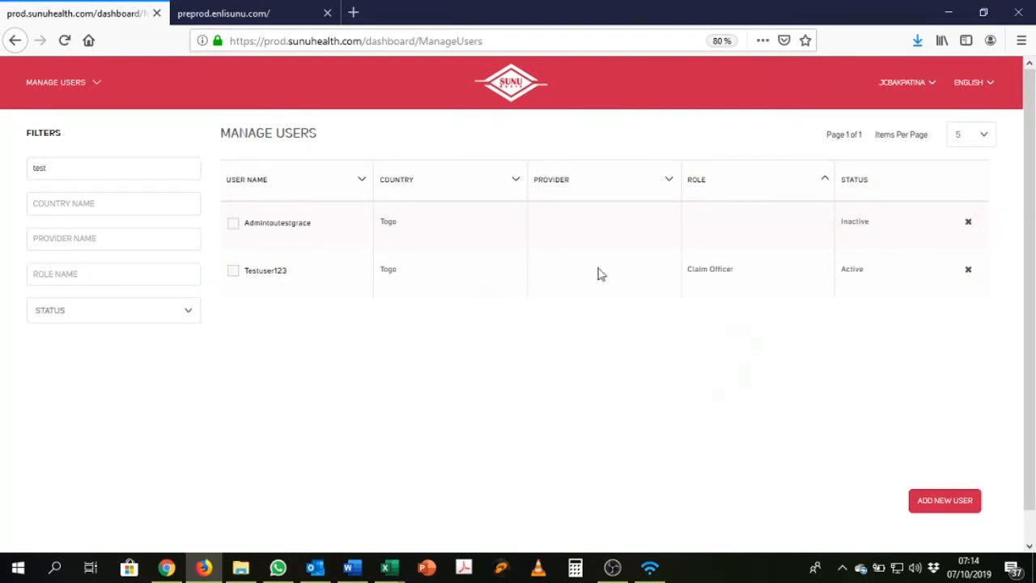
pyautogui.click(81, 85)
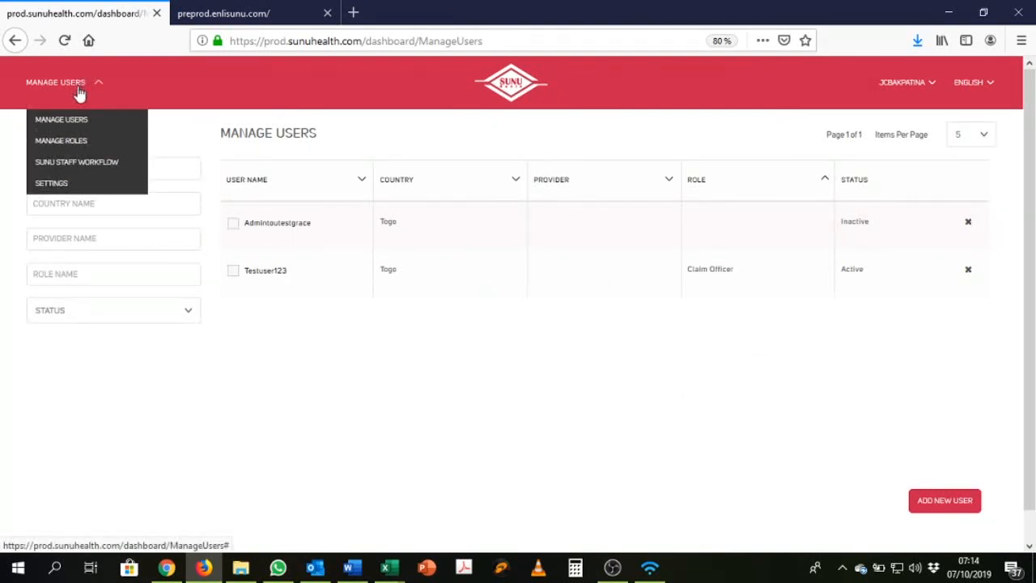